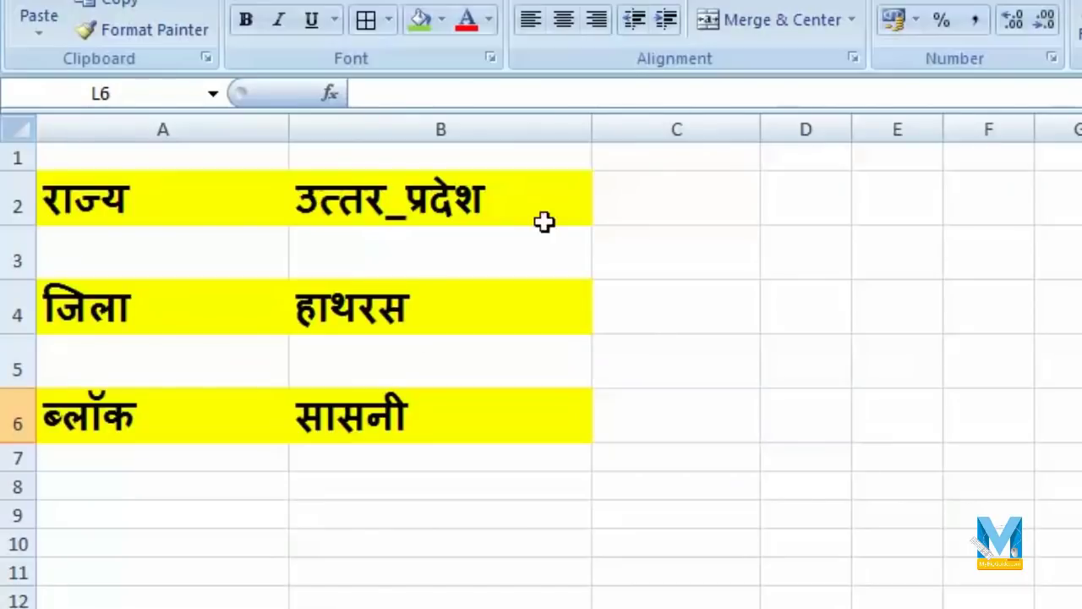
# Step: On the demo sheet, set the B2 state drop-down to महाराष्ट्र, then to उत्तर_प्रदेश
pyautogui.click(568, 218)
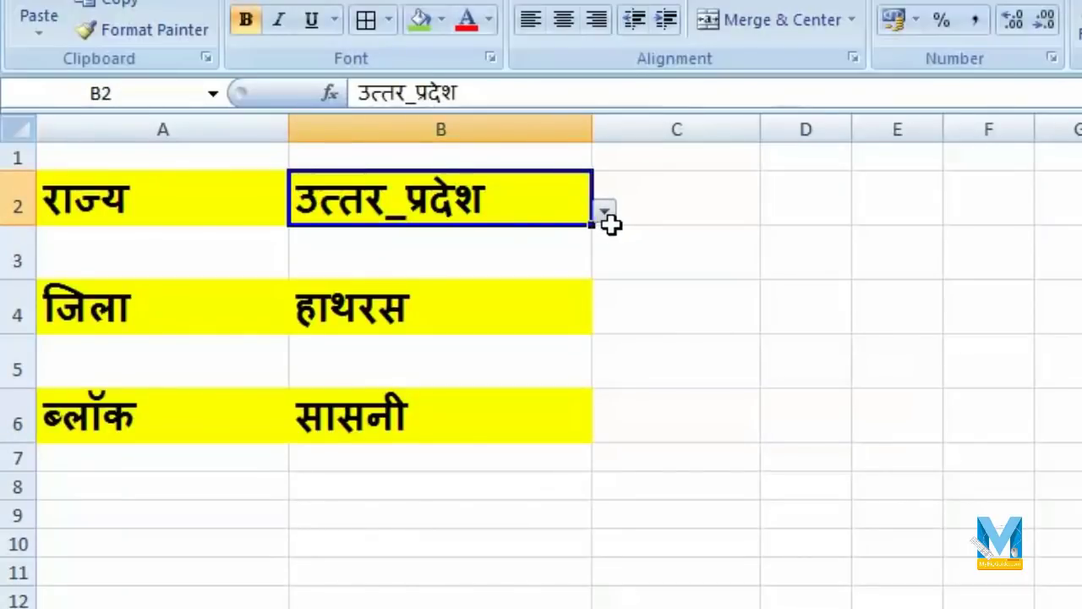
pyautogui.click(606, 212)
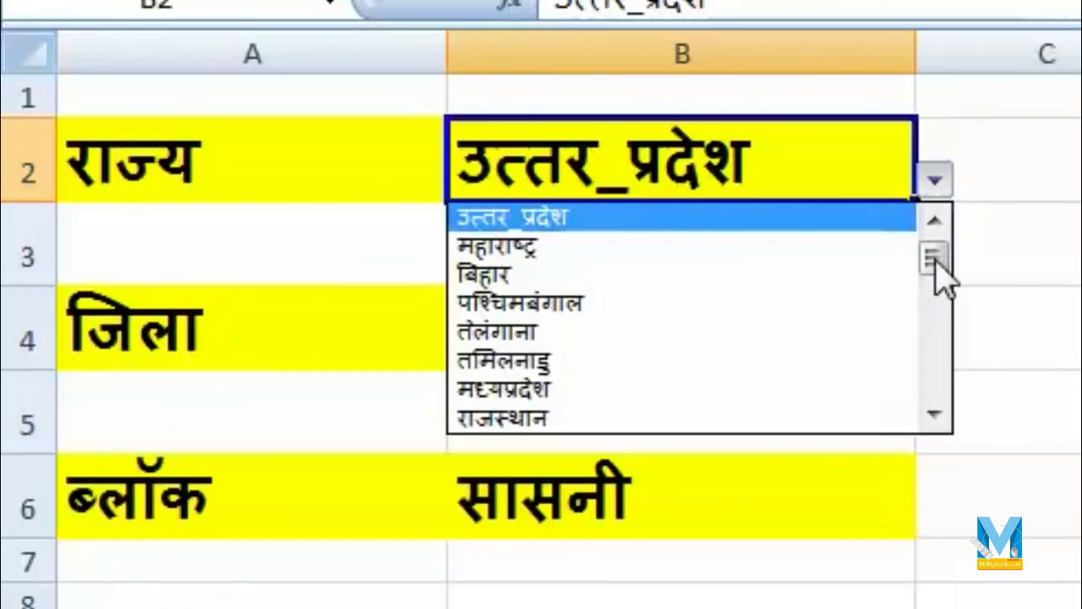
pyautogui.moveTo(936, 260); pyautogui.dragTo(939, 245)
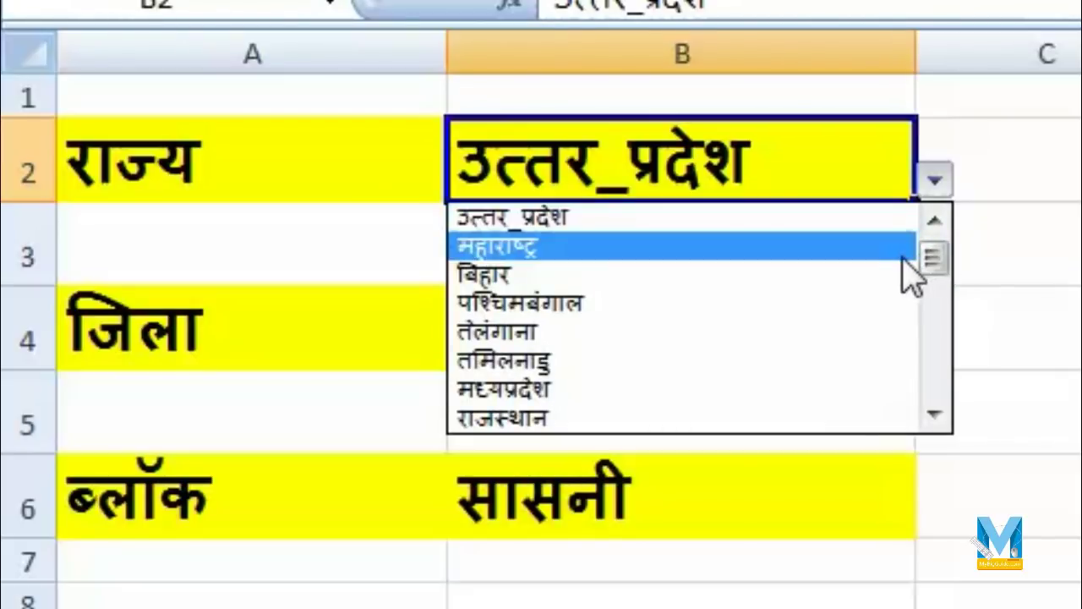
pyautogui.click(664, 247)
pyautogui.click(808, 347)
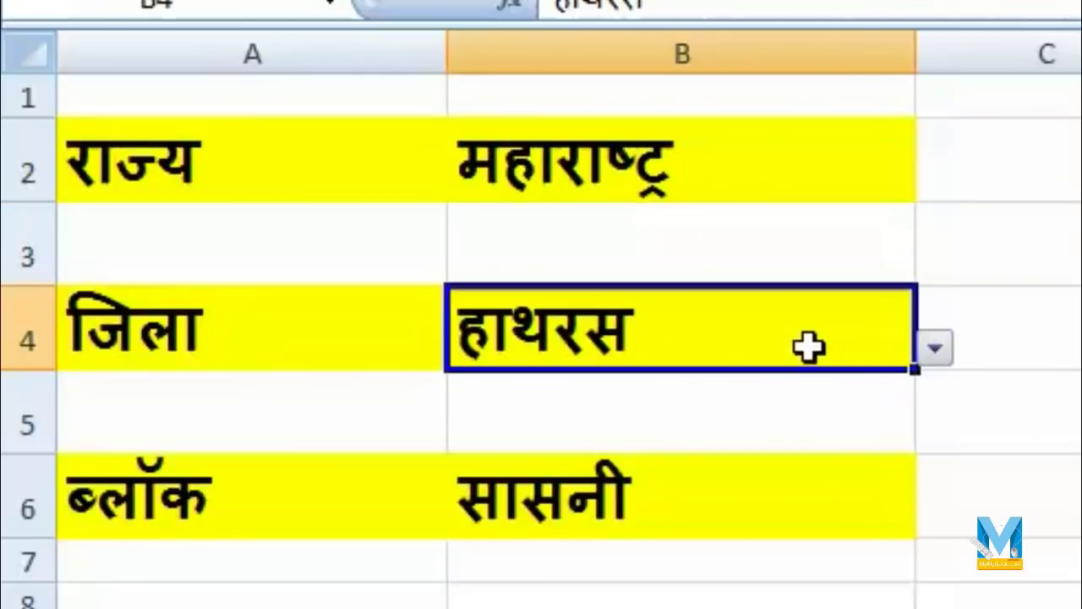
pyautogui.click(934, 348)
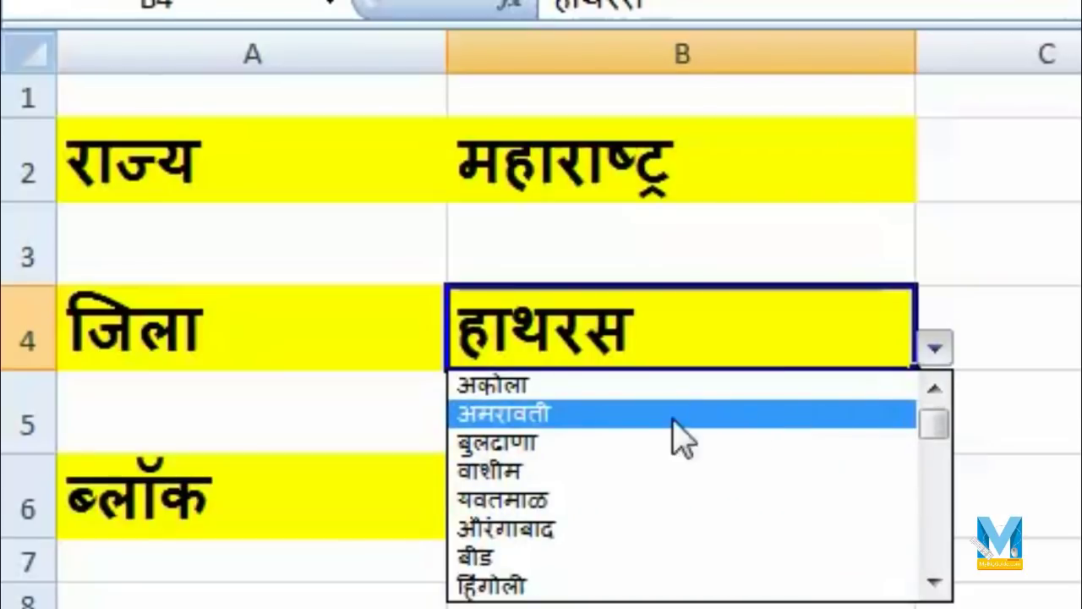
pyautogui.click(934, 334)
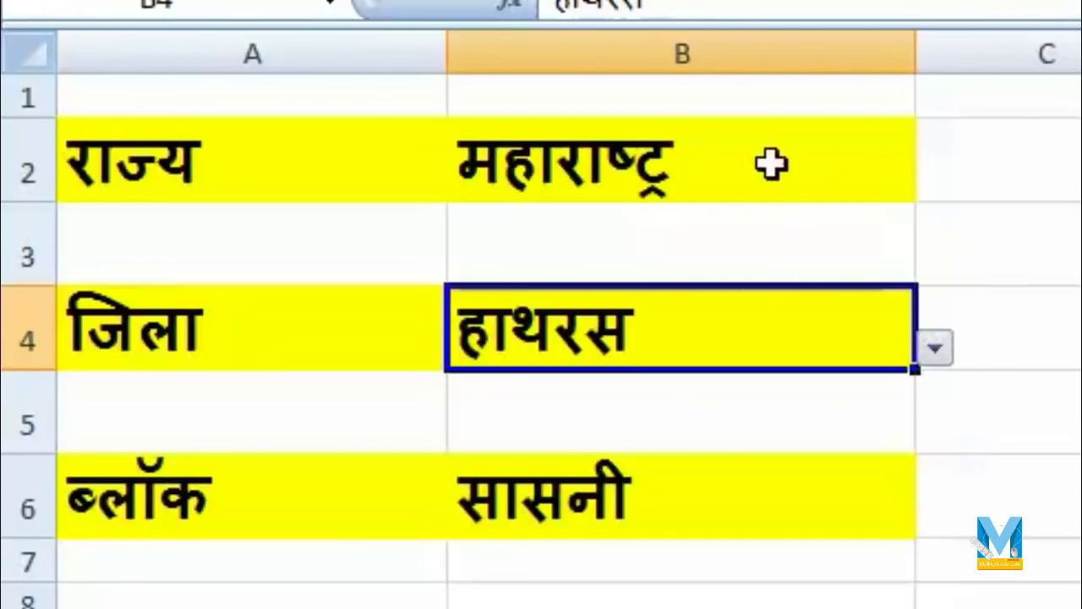
pyautogui.click(767, 164)
pyautogui.click(934, 180)
pyautogui.click(934, 223)
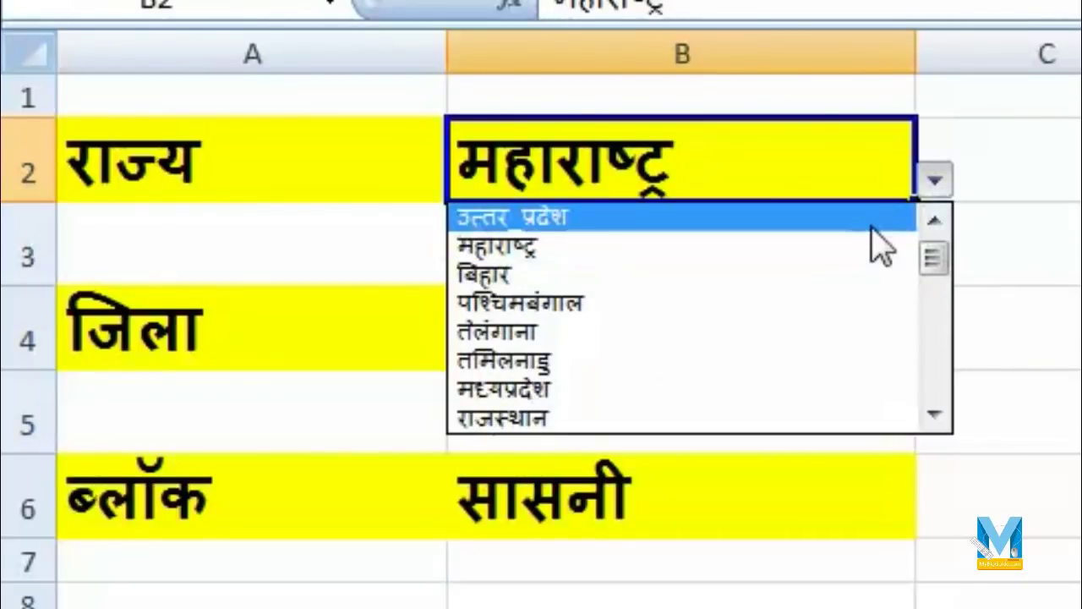
pyautogui.click(872, 221)
# Step: Choose district मथुरा in B4 and a block from its list in B6
pyautogui.click(910, 343)
pyautogui.click(934, 348)
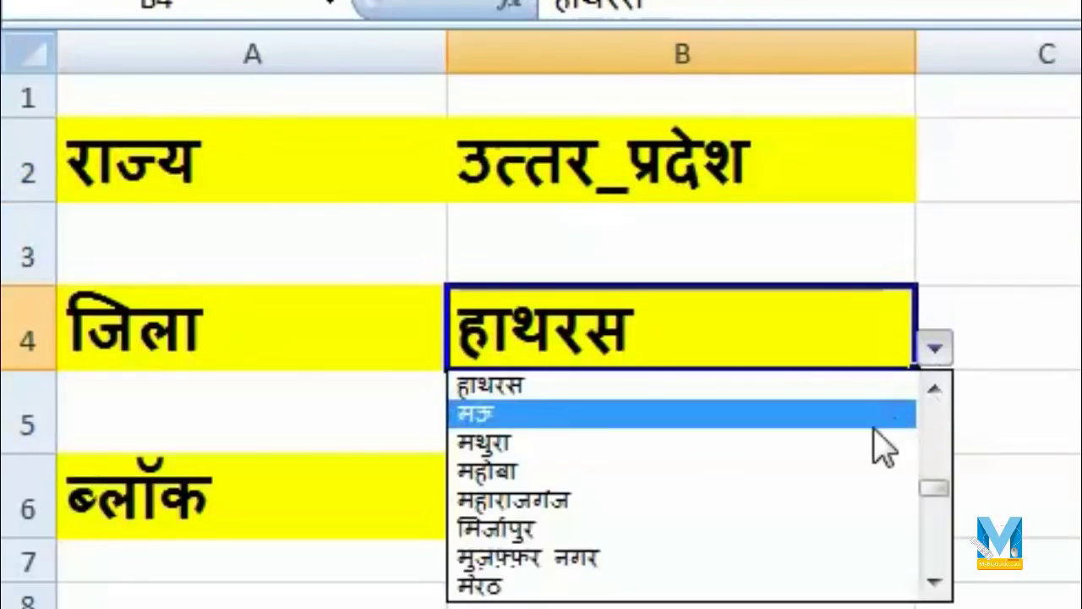
pyautogui.moveTo(936, 490)
pyautogui.mouseDown()
pyautogui.moveTo(939, 532)
pyautogui.moveTo(960, 512)
pyautogui.mouseUp()
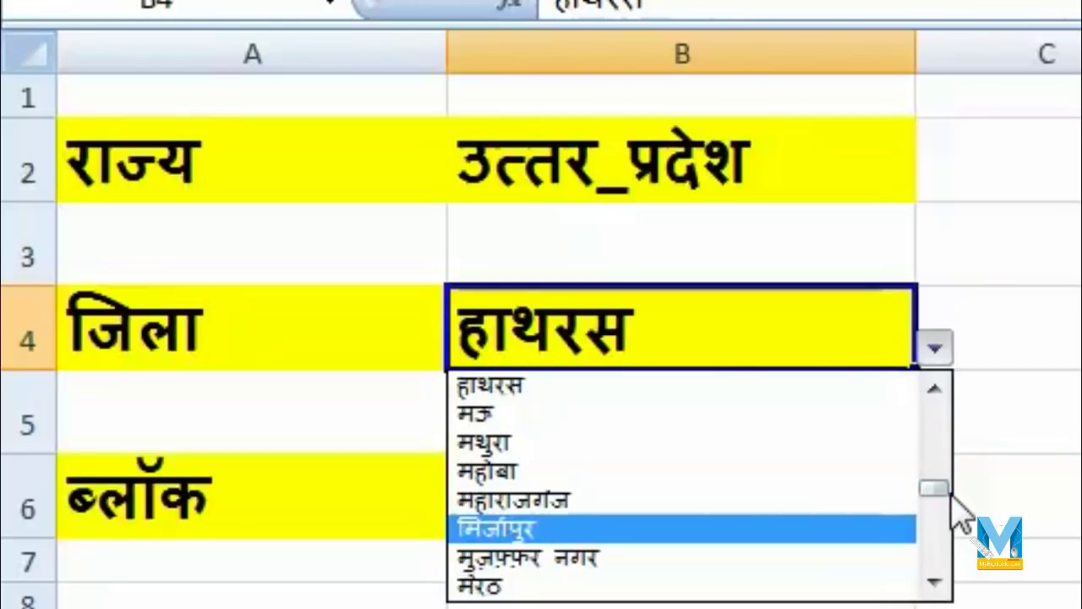
pyautogui.click(778, 447)
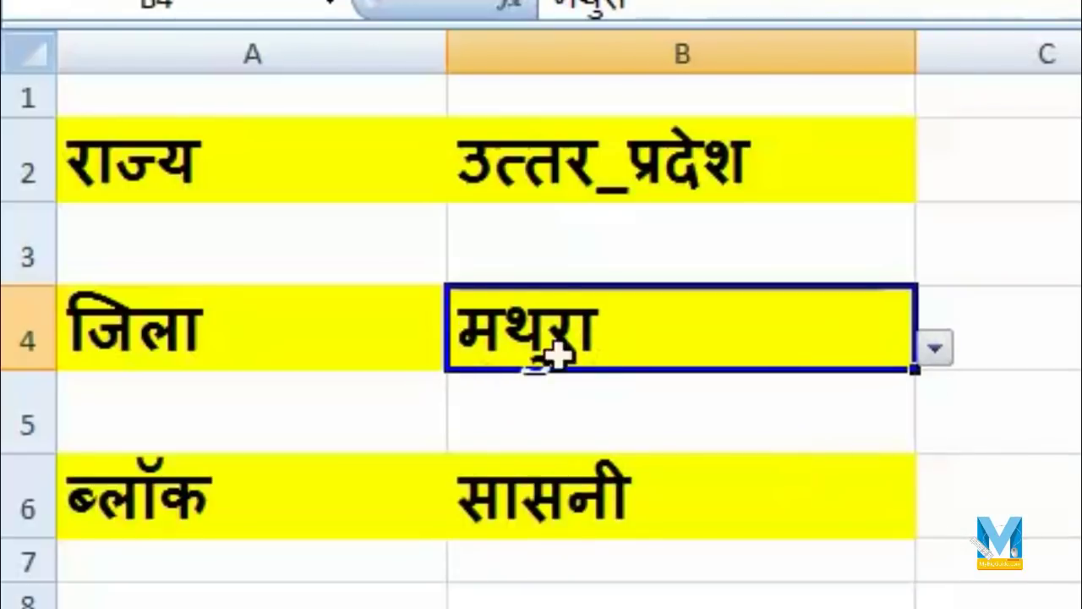
pyautogui.click(890, 487)
pyautogui.click(935, 517)
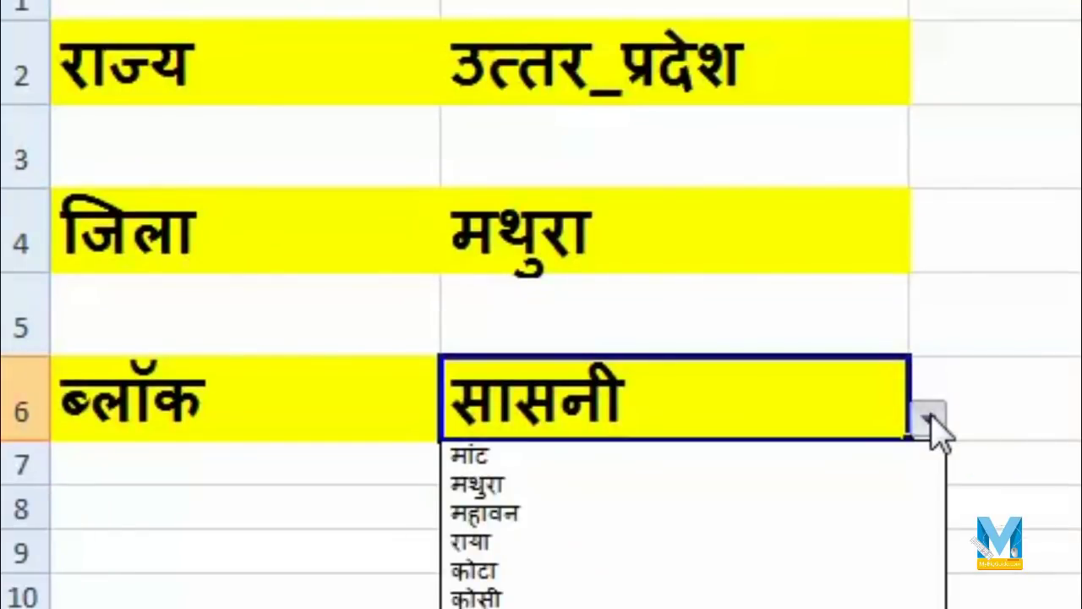
pyautogui.click(725, 580)
# Step: Change the district to हाथरस and pick block सासनी
pyautogui.click(828, 237)
pyautogui.click(927, 251)
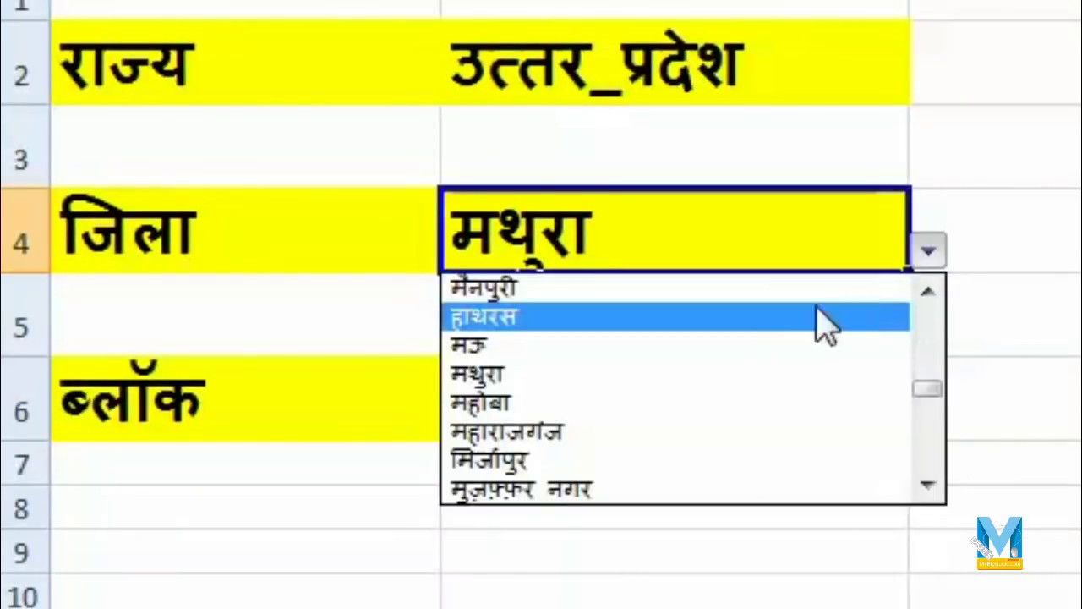
pyautogui.click(723, 317)
pyautogui.click(838, 391)
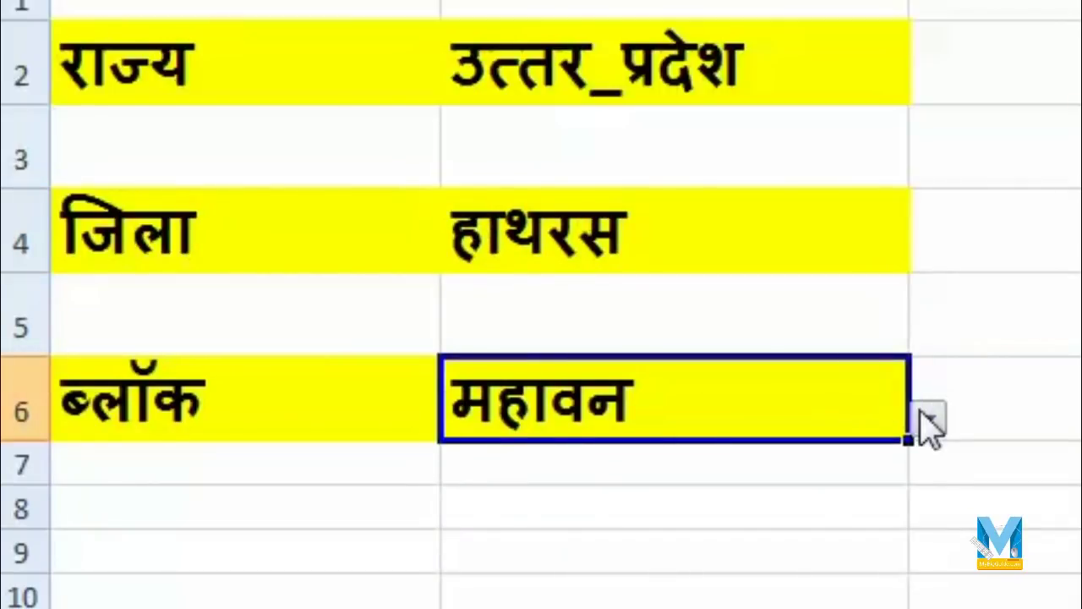
pyautogui.click(929, 419)
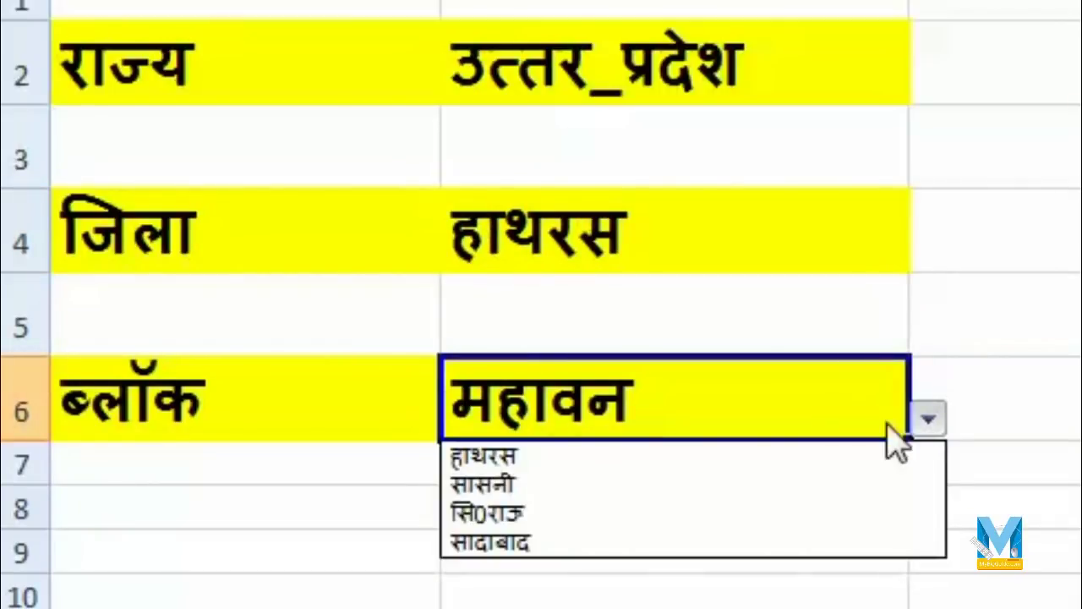
pyautogui.click(744, 506)
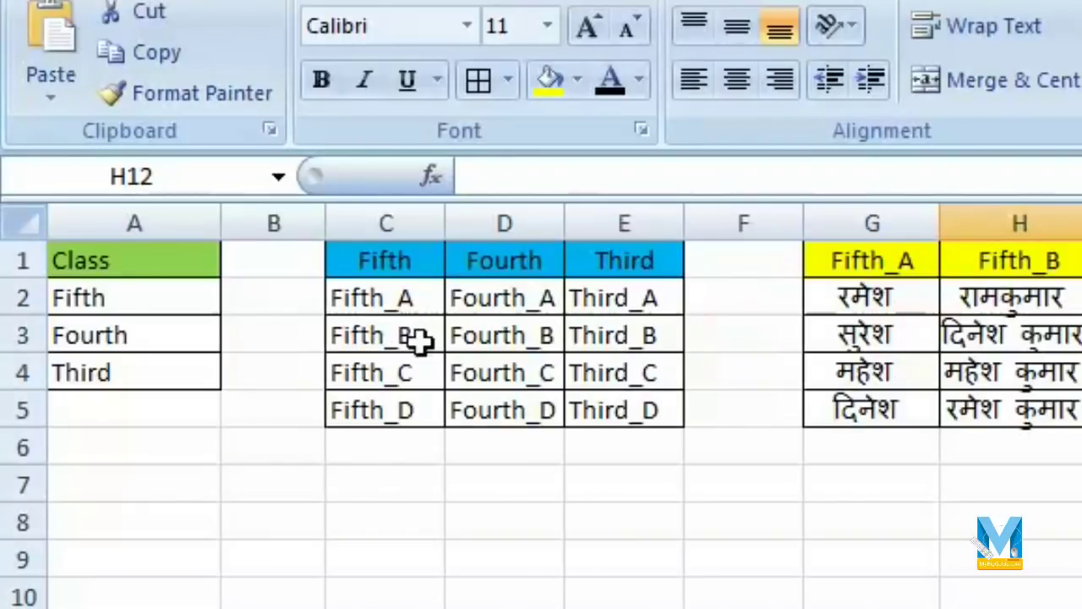
# Step: Click around the tables, then select A2:A4 holding Fifth, Fourth and Third
pyautogui.click(403, 310)
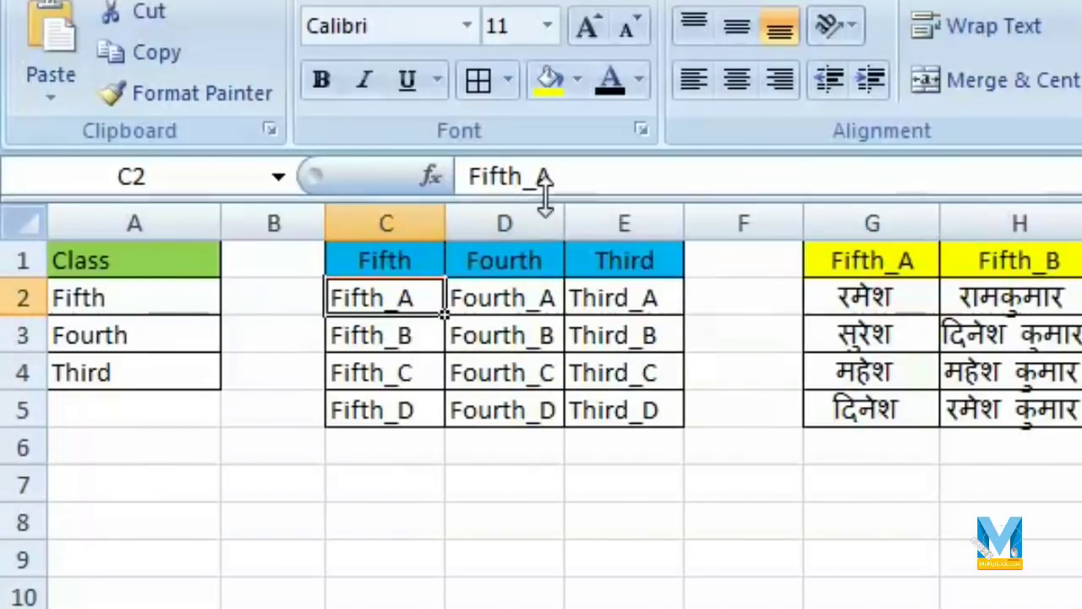
pyautogui.click(690, 555)
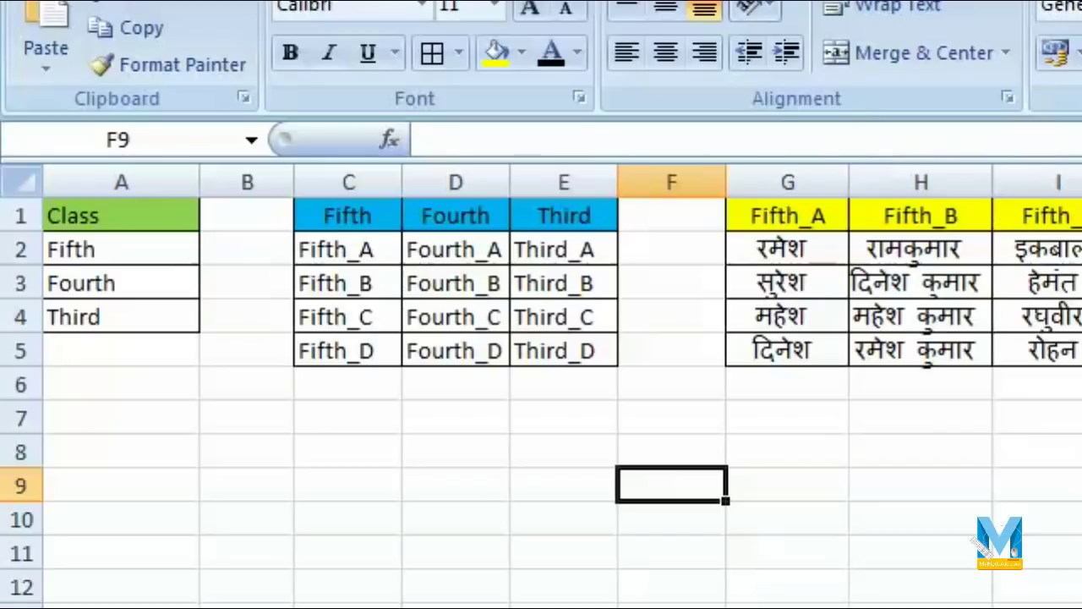
pyautogui.click(518, 547)
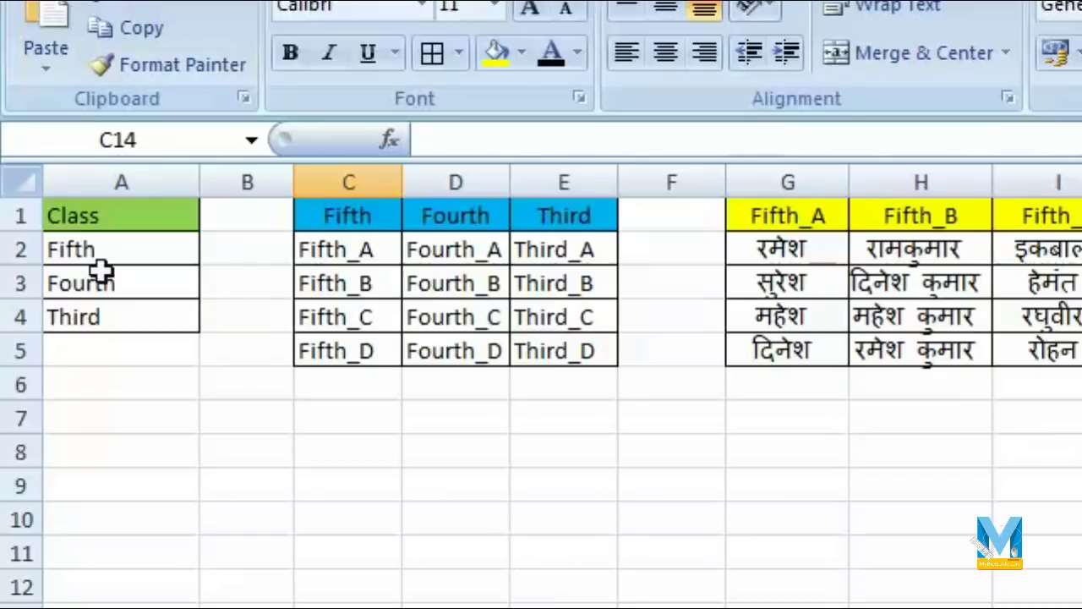
pyautogui.moveTo(102, 245); pyautogui.dragTo(116, 316)
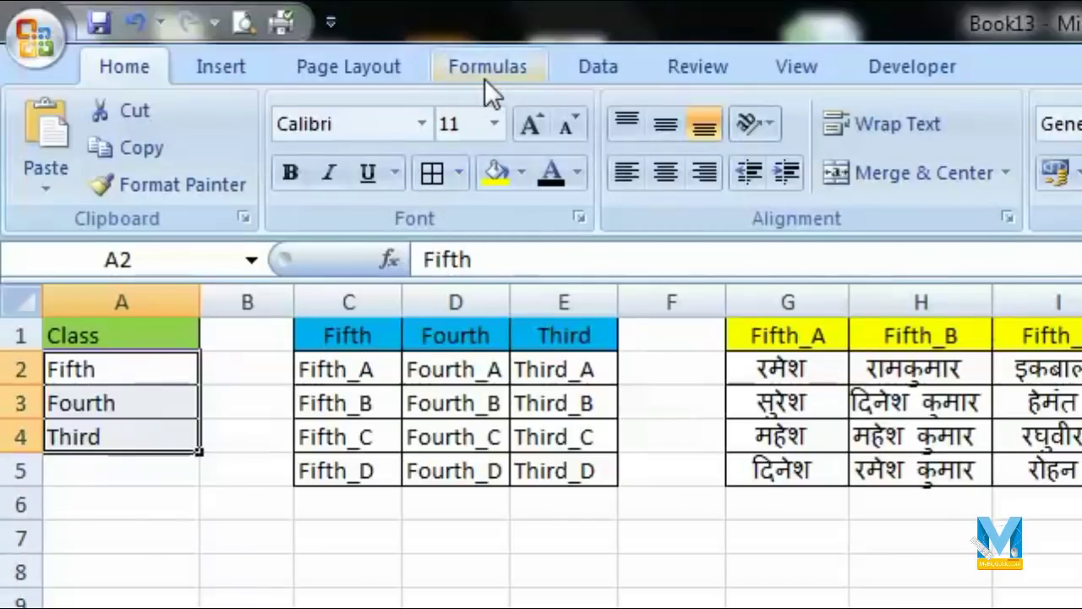
# Step: In Name Manager, define the name class for 'List 1'!$A$2:$A$4
pyautogui.click(487, 78)
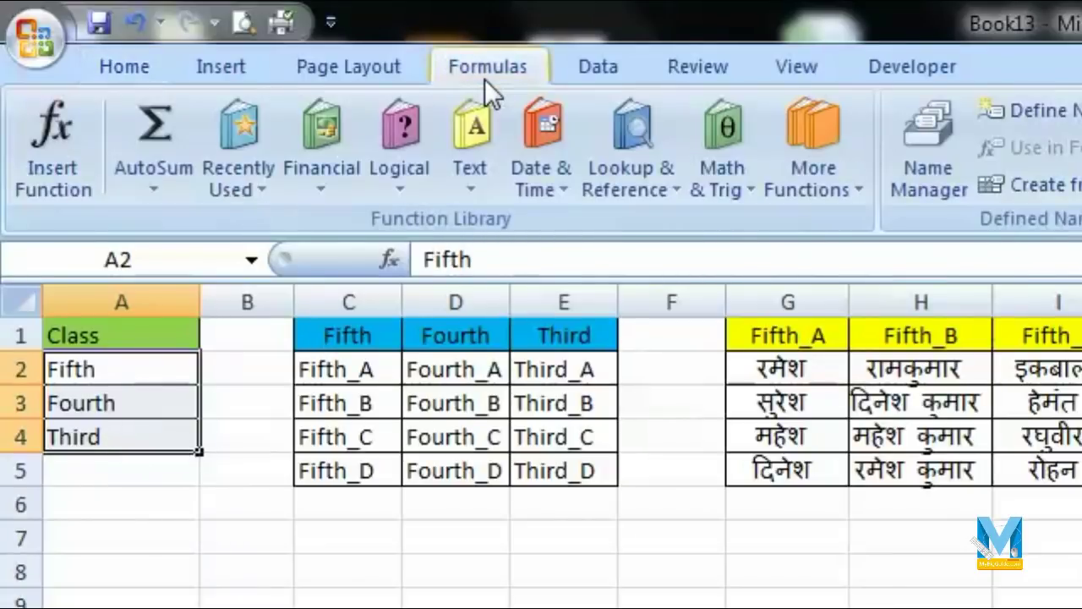
pyautogui.click(926, 129)
pyautogui.moveTo(756, 133); pyautogui.dragTo(828, 301)
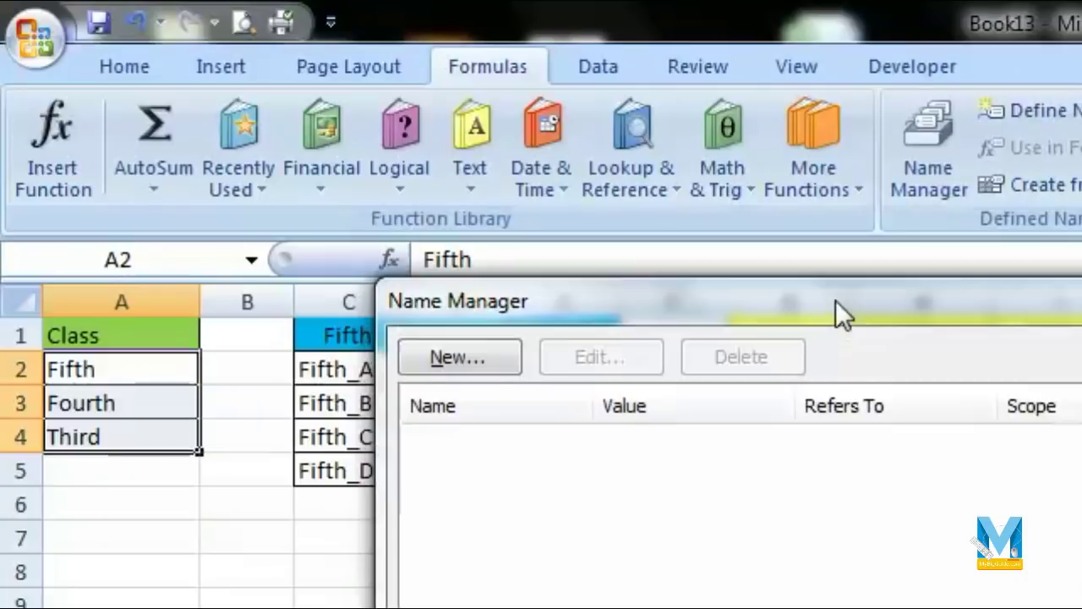
pyautogui.click(449, 365)
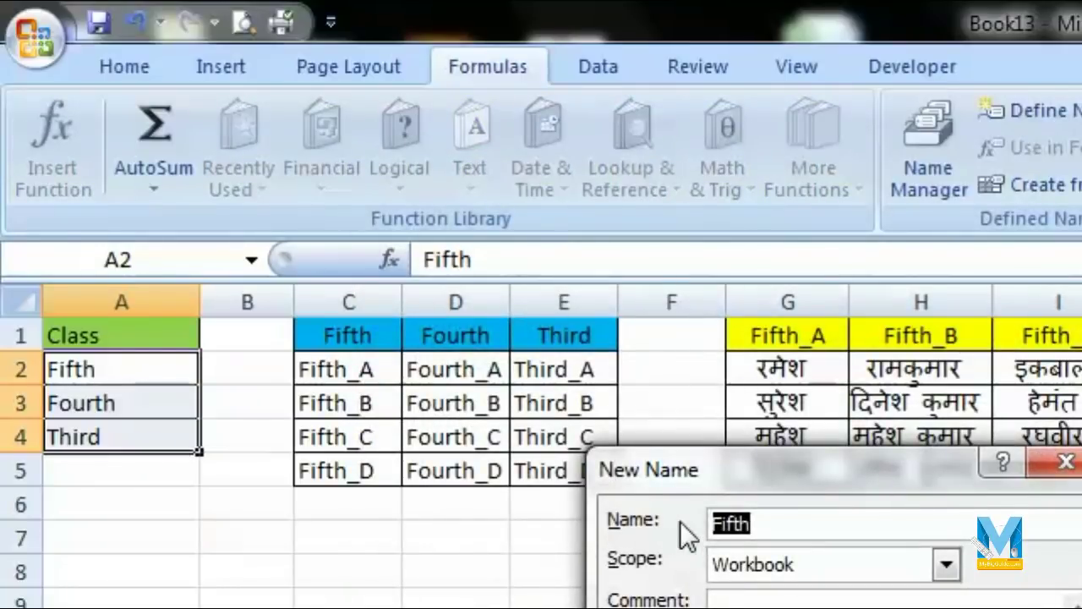
pyautogui.moveTo(710, 467); pyautogui.dragTo(531, 286)
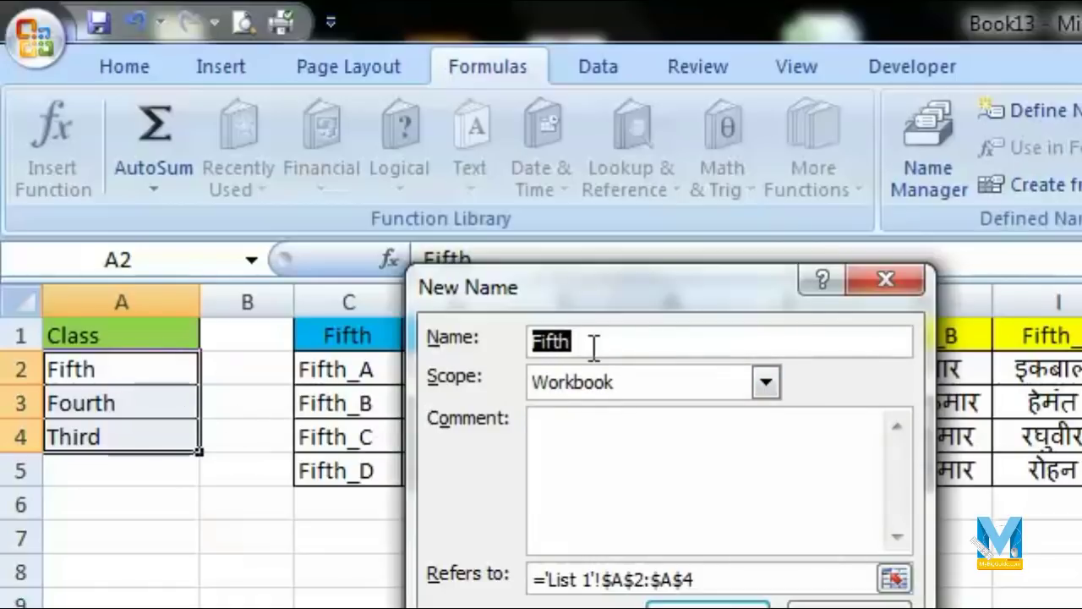
pyautogui.press('BackSpace')
pyautogui.write('cL')
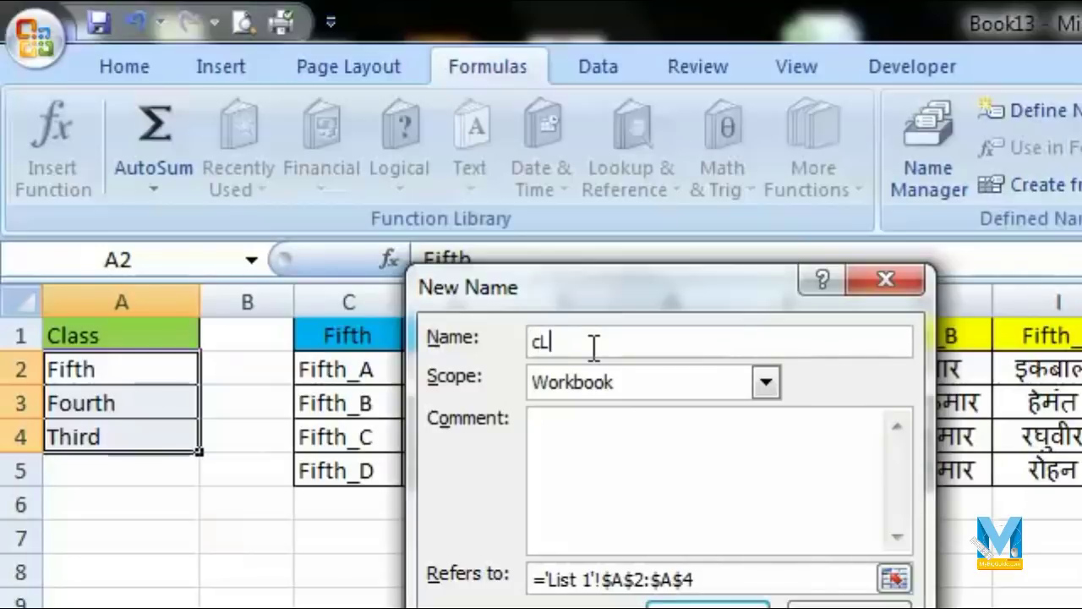
pyautogui.write('ASS')
pyautogui.press('BackSpace')
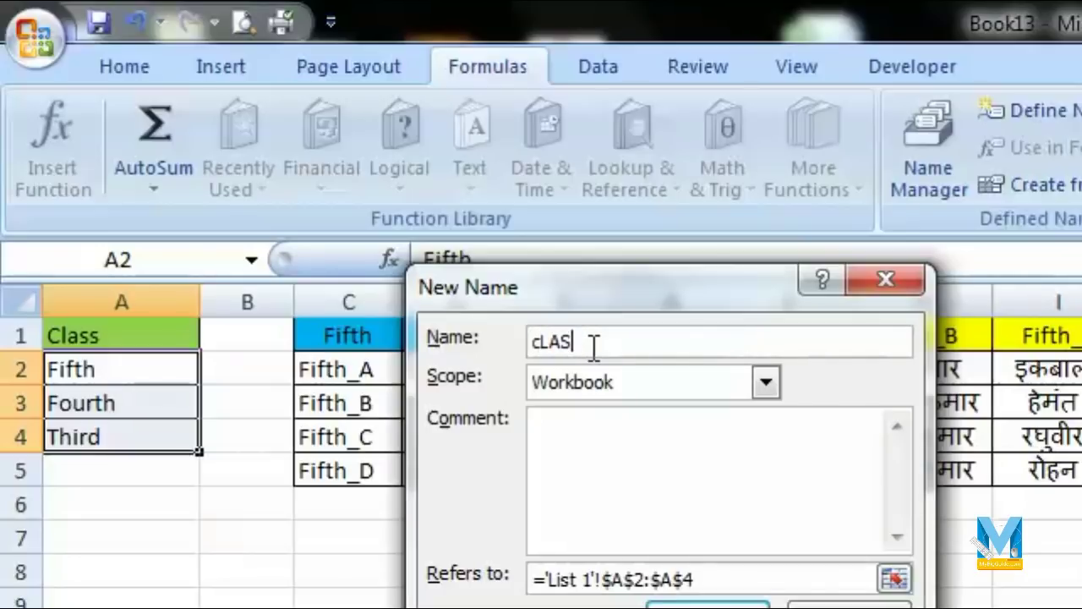
pyautogui.press('BackSpace')
pyautogui.press('BackSpace')
pyautogui.press('BackSpace')
pyautogui.write('c')
pyautogui.write('lass')
pyautogui.click(706, 604)
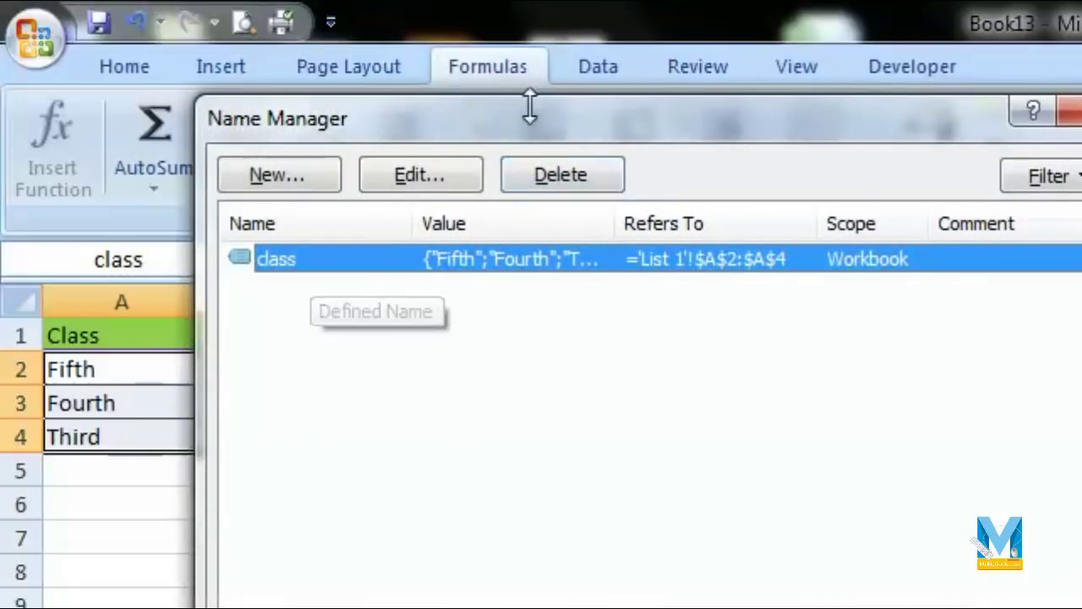
# Step: Review the names list, cancel an extra new name, and close Name Manager
pyautogui.moveTo(529, 100)
pyautogui.mouseDown()
pyautogui.moveTo(598, 117)
pyautogui.moveTo(696, 494)
pyautogui.mouseUp()
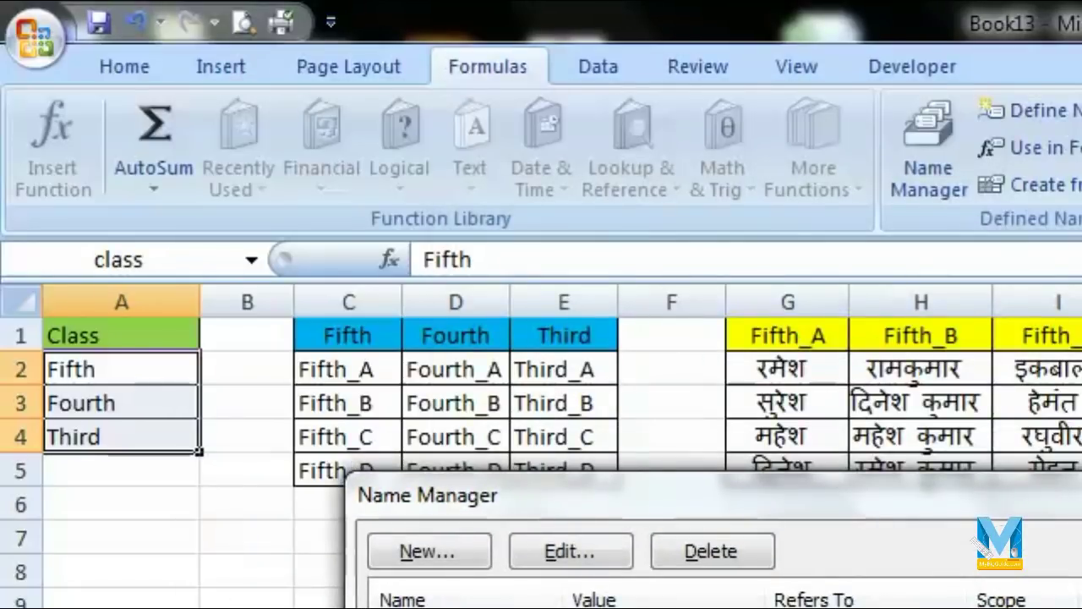
pyautogui.moveTo(988, 487)
pyautogui.mouseDown()
pyautogui.moveTo(994, 446)
pyautogui.moveTo(853, 524)
pyautogui.mouseUp()
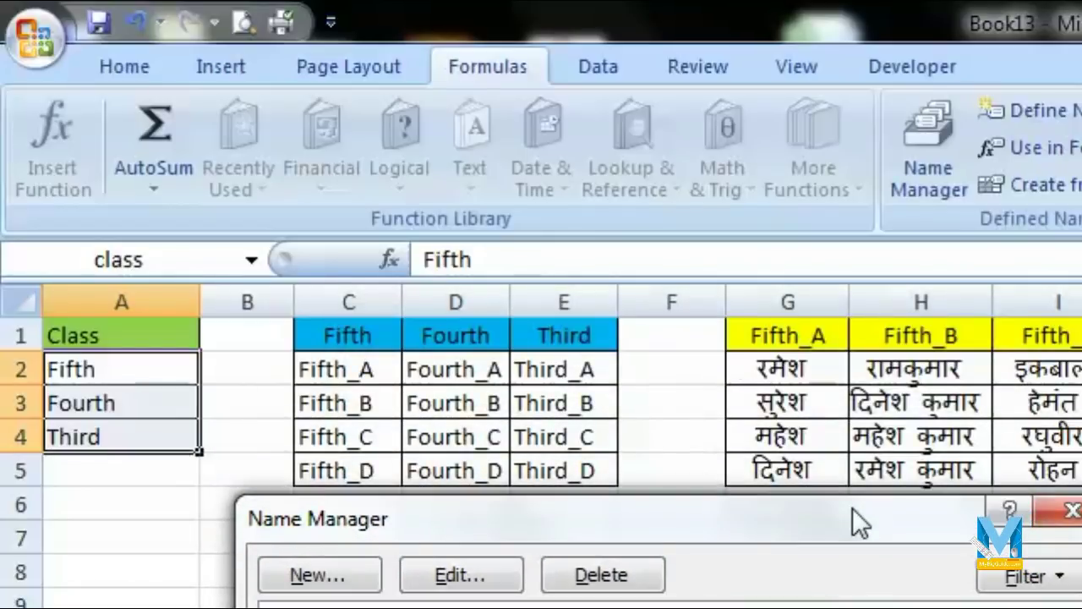
pyautogui.click(345, 575)
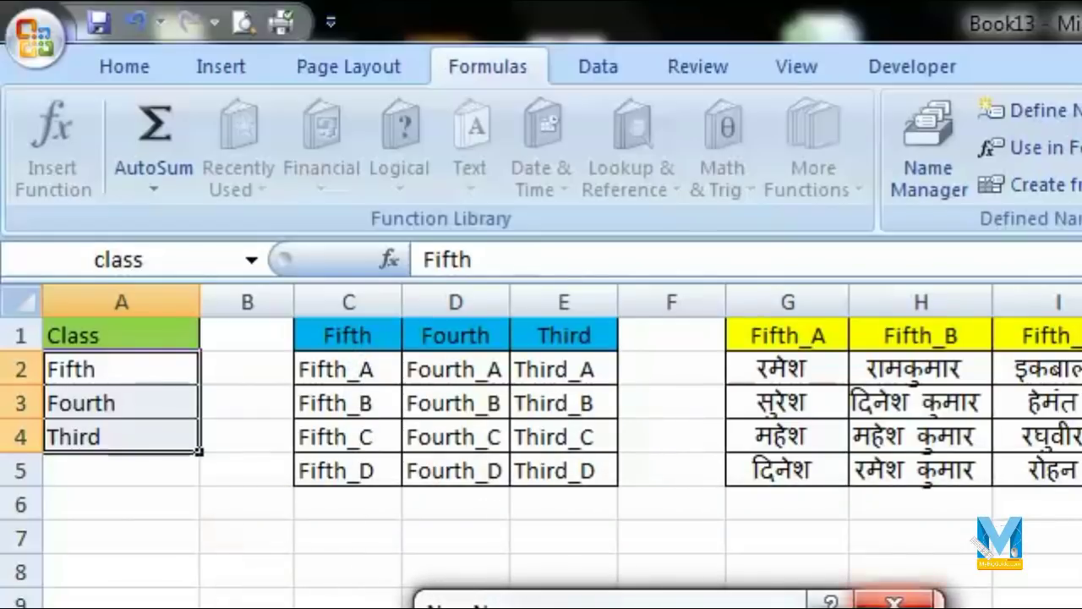
pyautogui.click(895, 601)
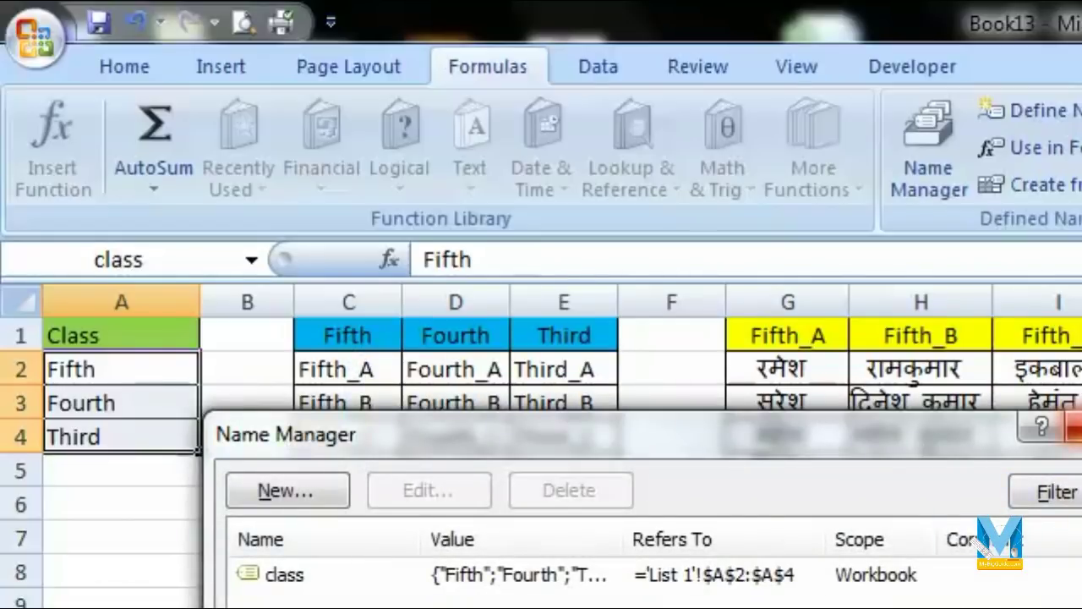
pyautogui.press('Escape')
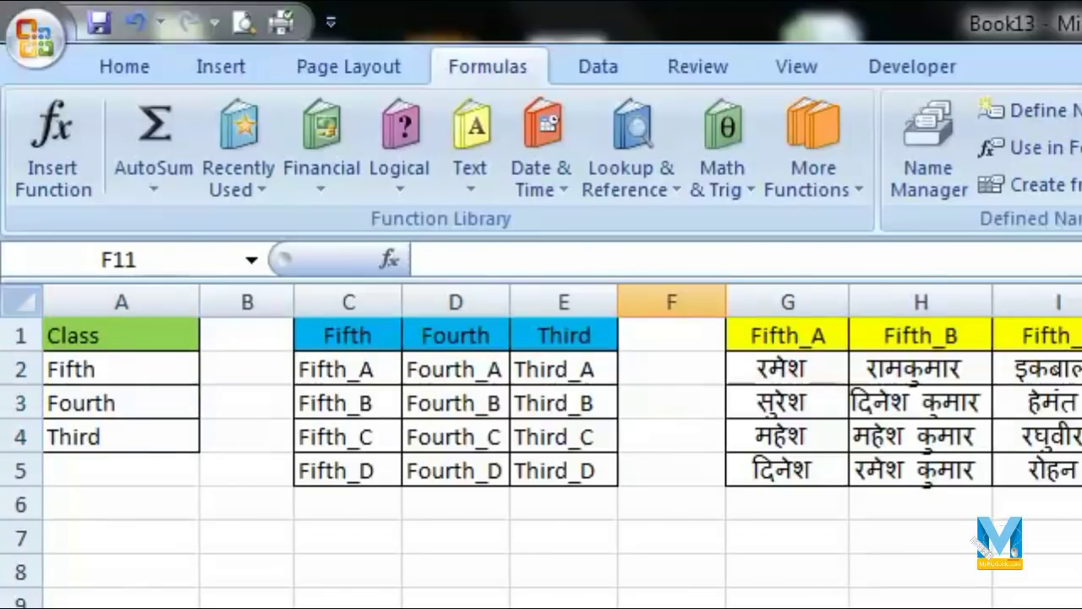
# Step: Name C2:C5 Fifth and D2:D5 Fourth through the Name Box, checking the names list
pyautogui.click(142, 71)
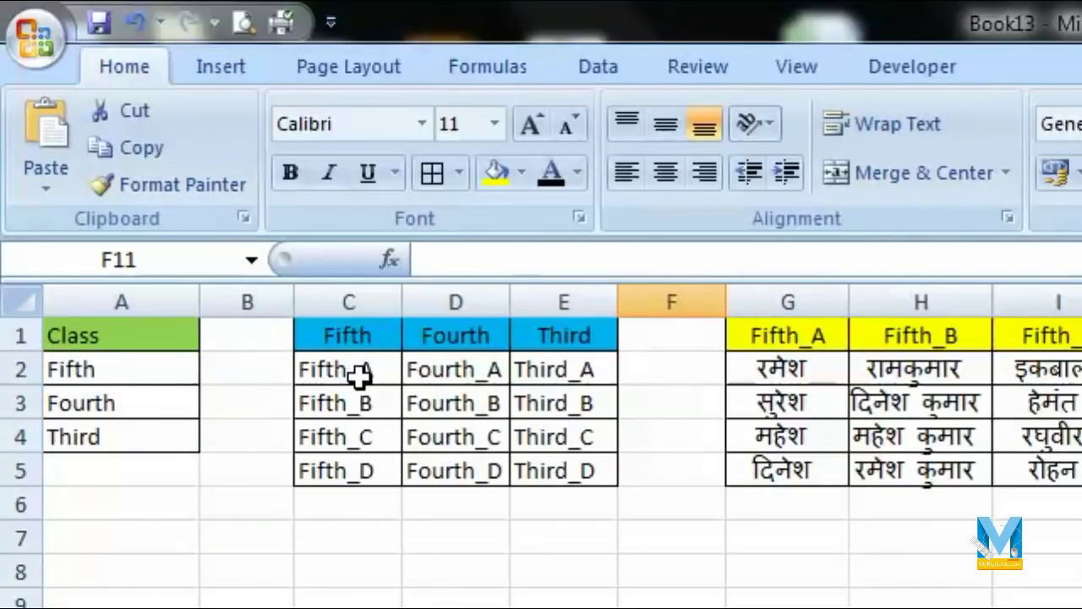
pyautogui.moveTo(358, 372); pyautogui.dragTo(364, 468)
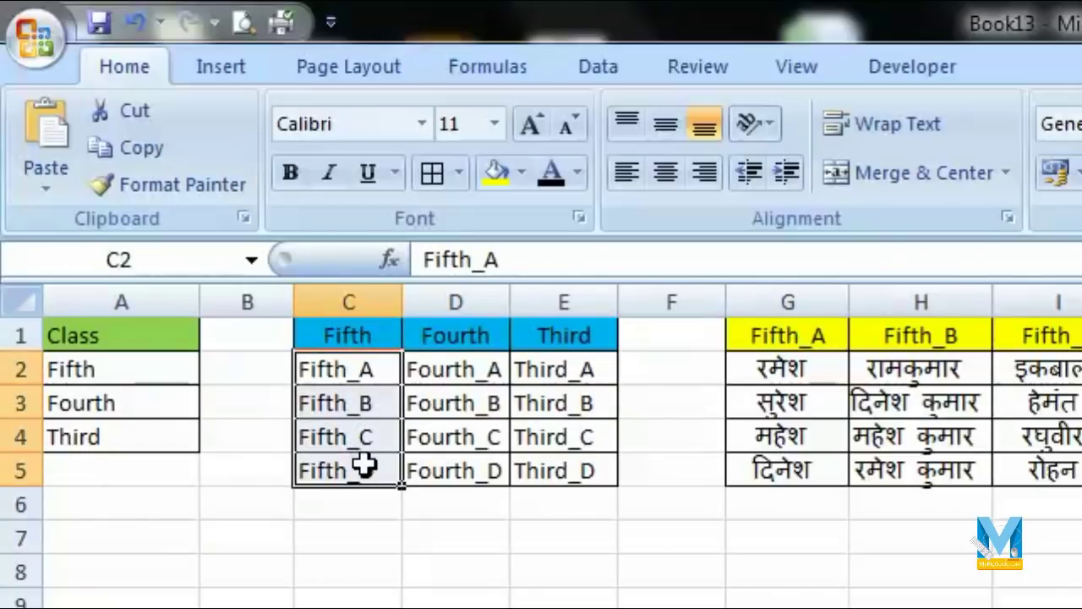
pyautogui.click(150, 264)
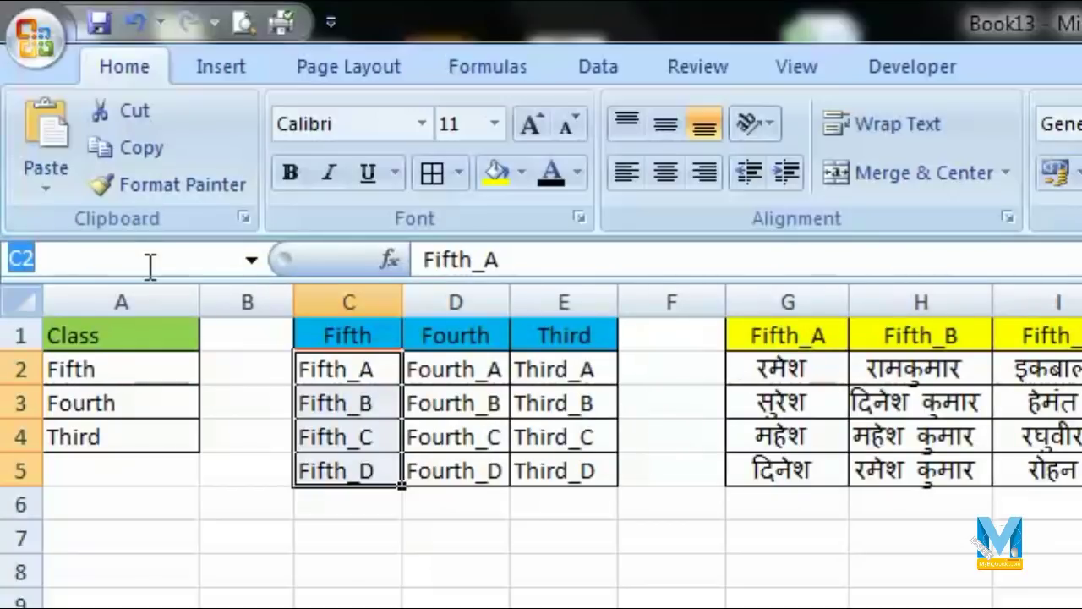
pyautogui.write('F')
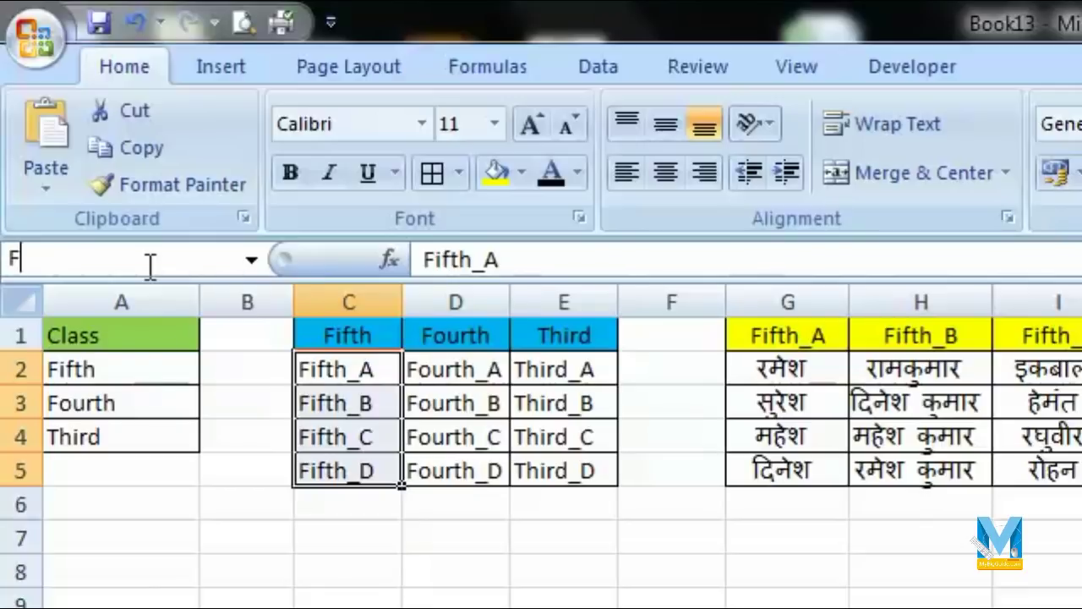
pyautogui.write('ifth')
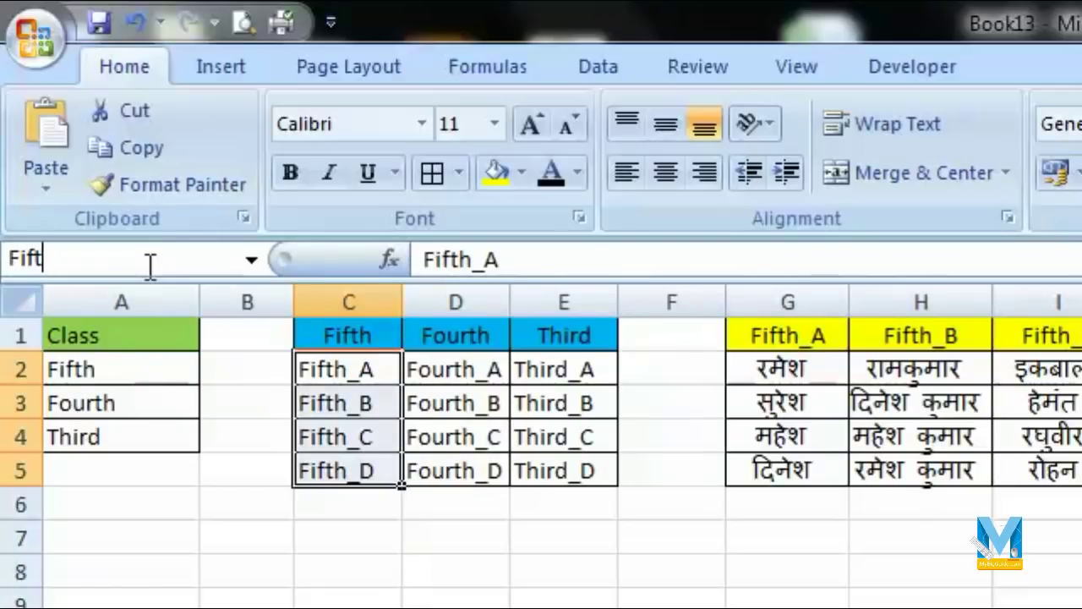
pyautogui.press('Return')
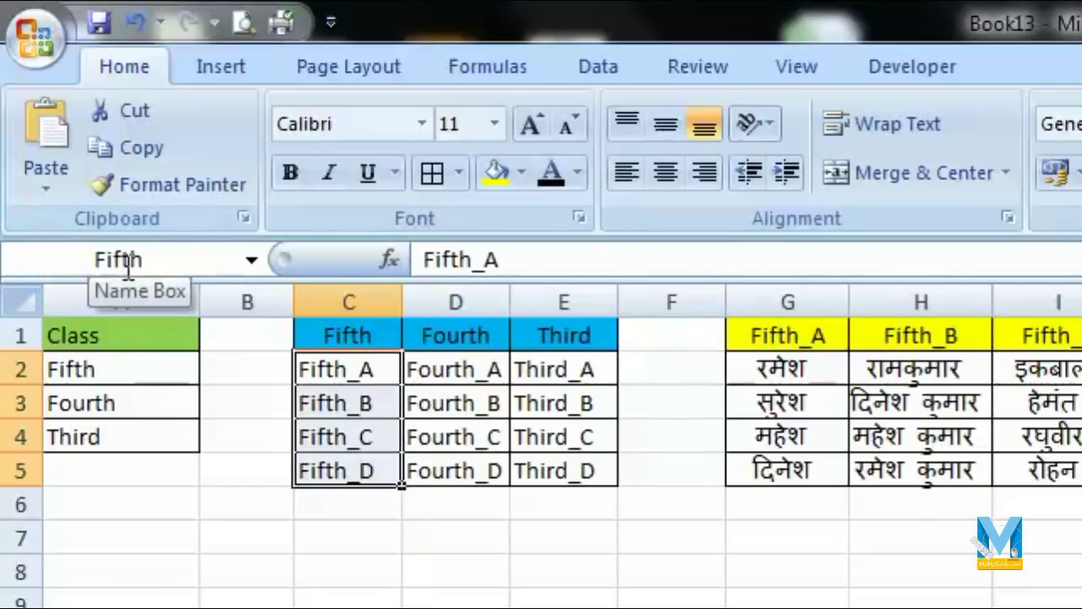
pyautogui.click(252, 260)
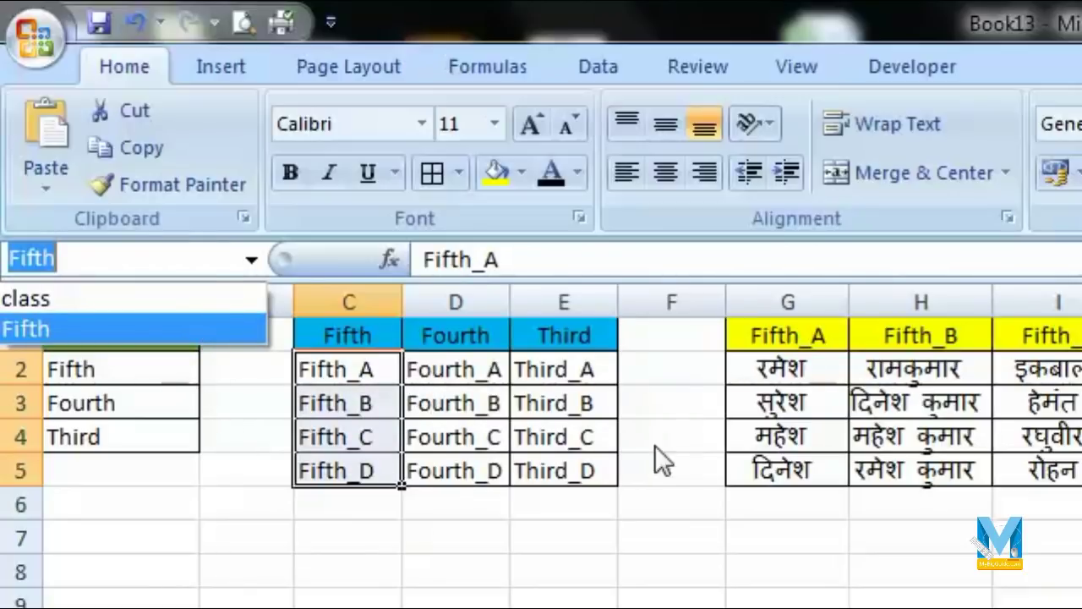
pyautogui.click(457, 378)
pyautogui.moveTo(457, 378); pyautogui.dragTo(469, 460)
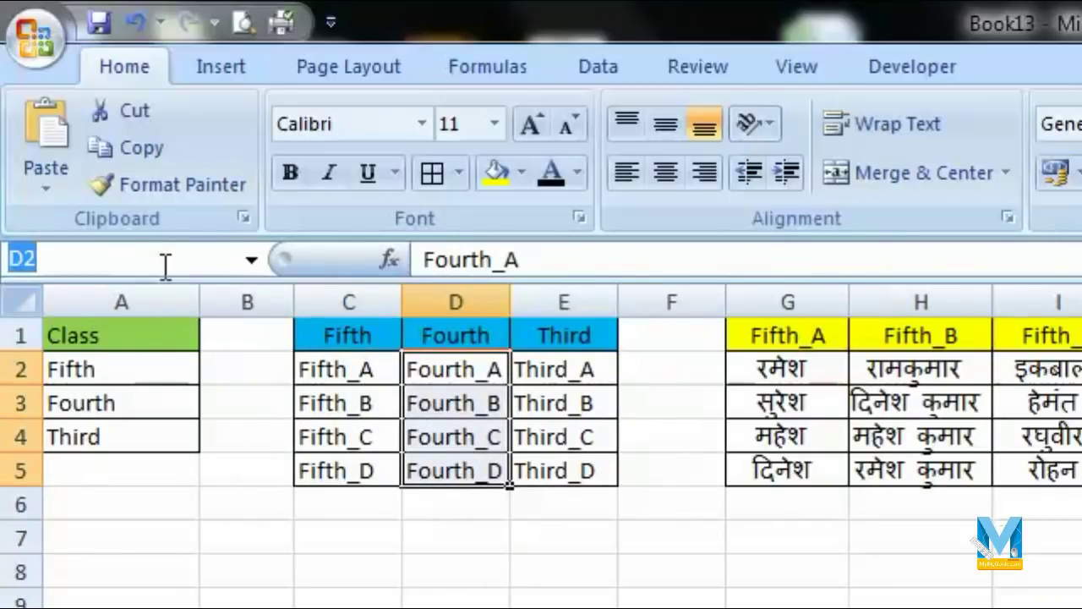
pyautogui.write('F')
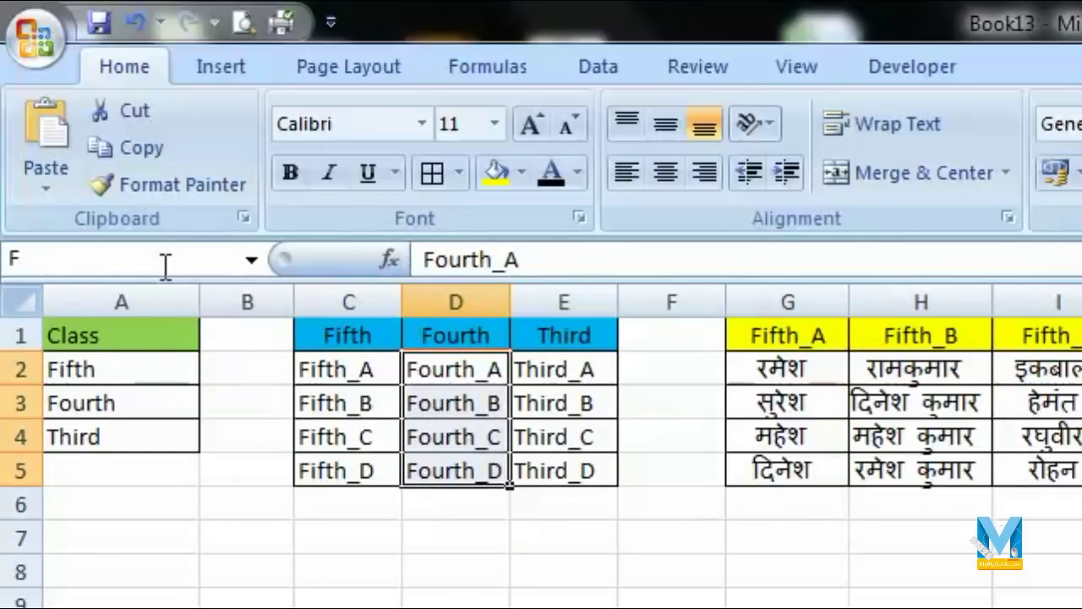
pyautogui.write('ou')
pyautogui.write('rth')
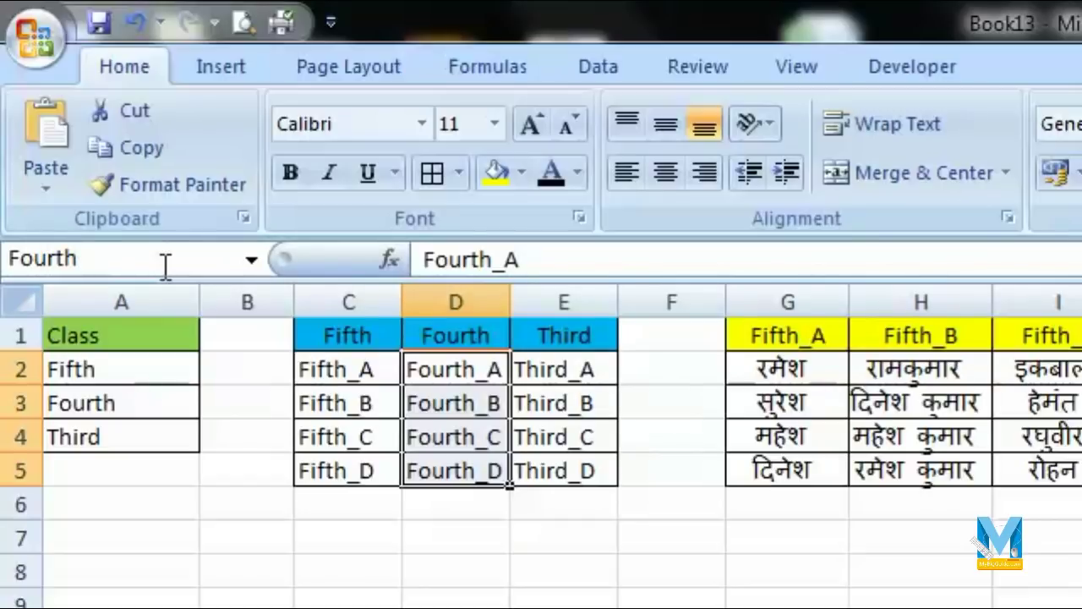
pyautogui.click(253, 262)
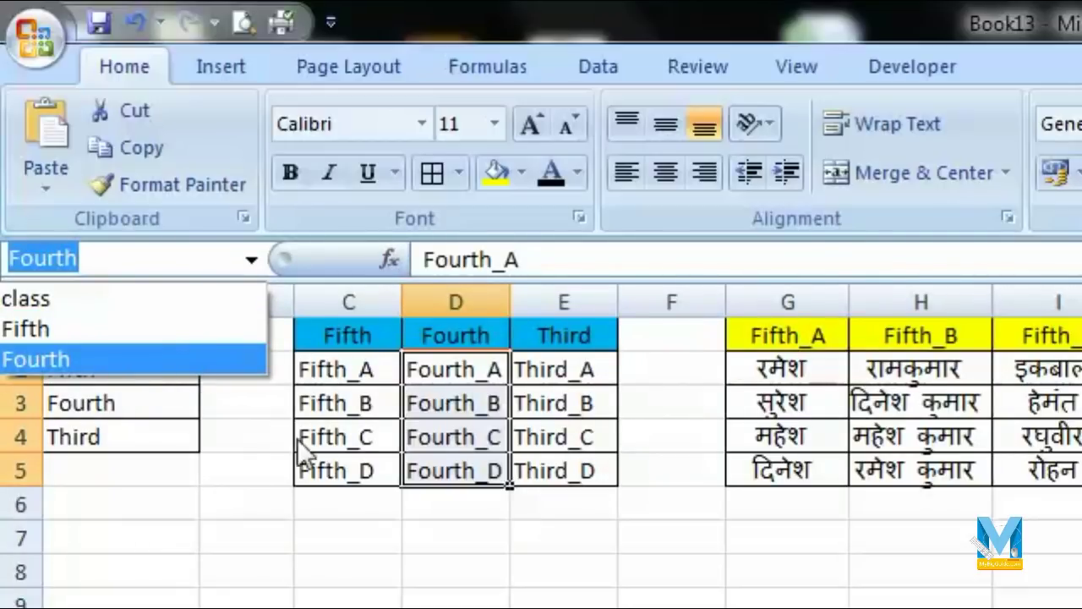
pyautogui.click(812, 336)
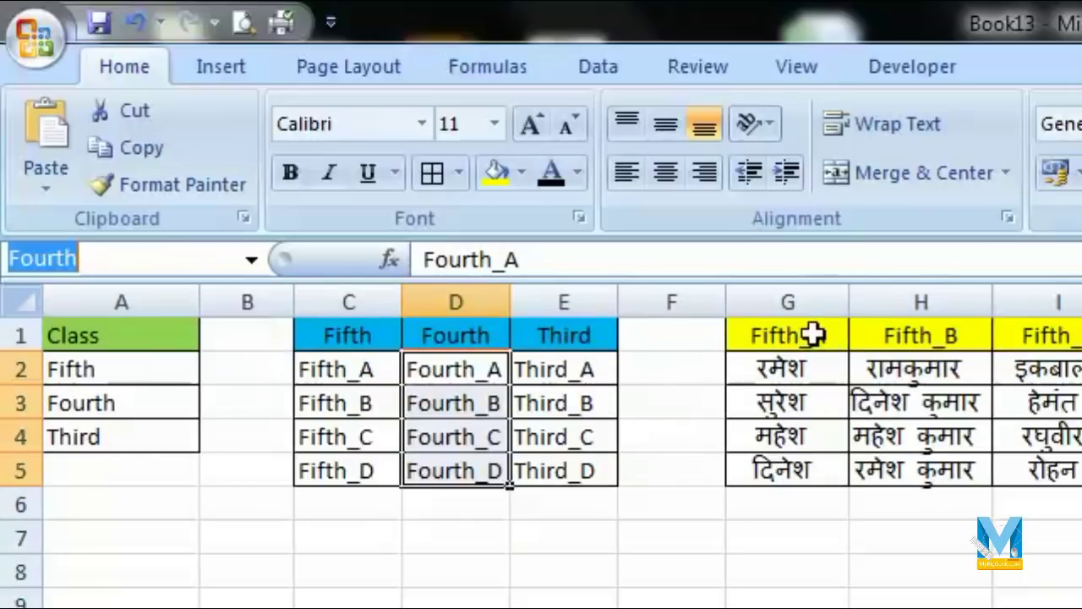
# Step: Name the student range G2:G5 Fifth_A
pyautogui.click(812, 336)
pyautogui.doubleClick(520, 262)
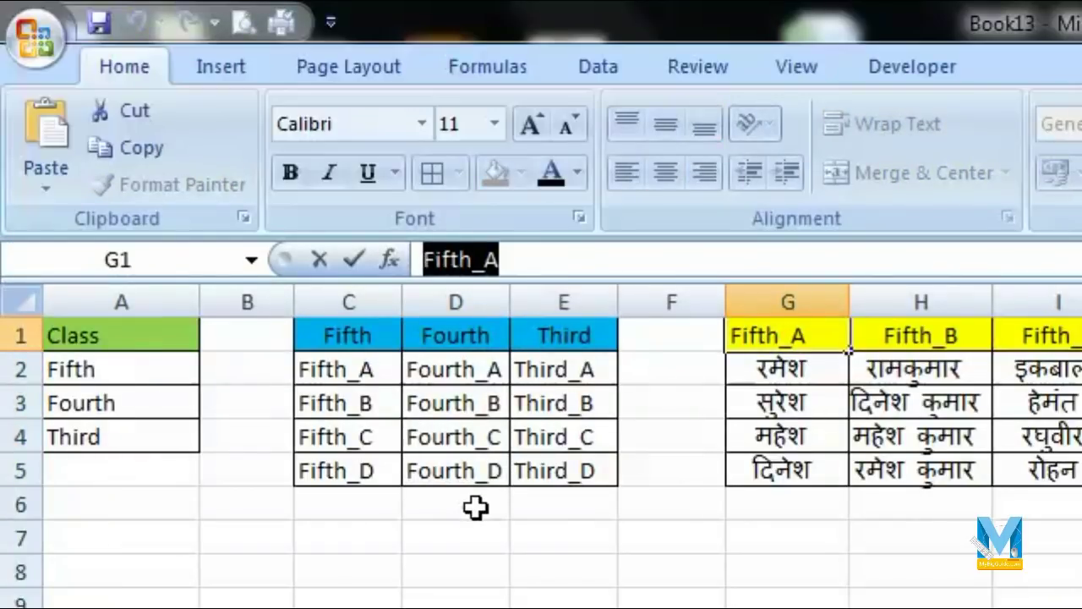
pyautogui.click(476, 507)
pyautogui.click(820, 372)
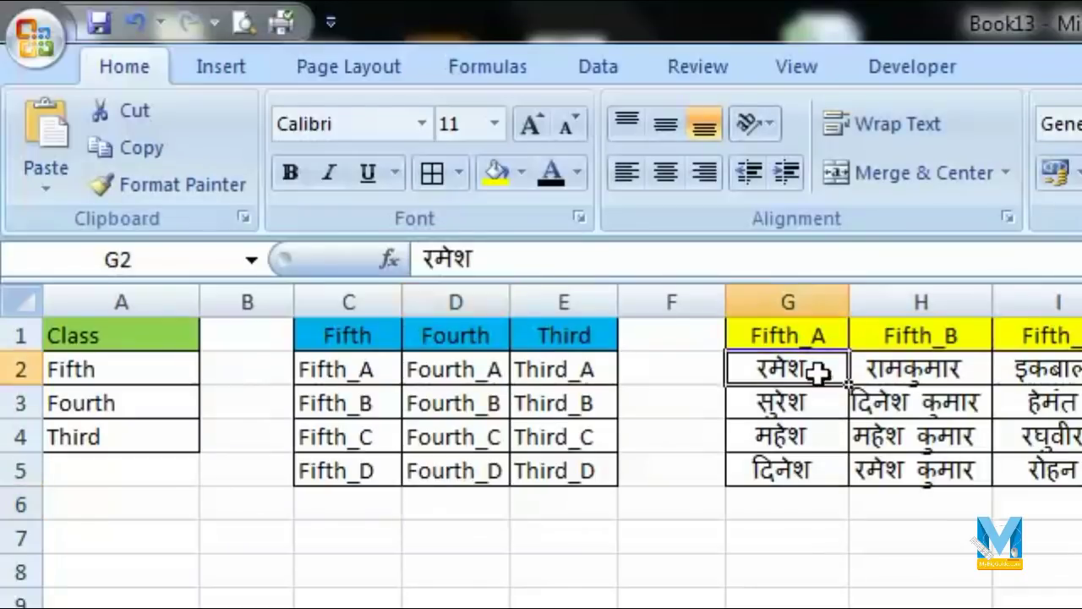
pyautogui.moveTo(820, 372); pyautogui.dragTo(818, 465)
pyautogui.click(161, 264)
pyautogui.write('Fifth_A')
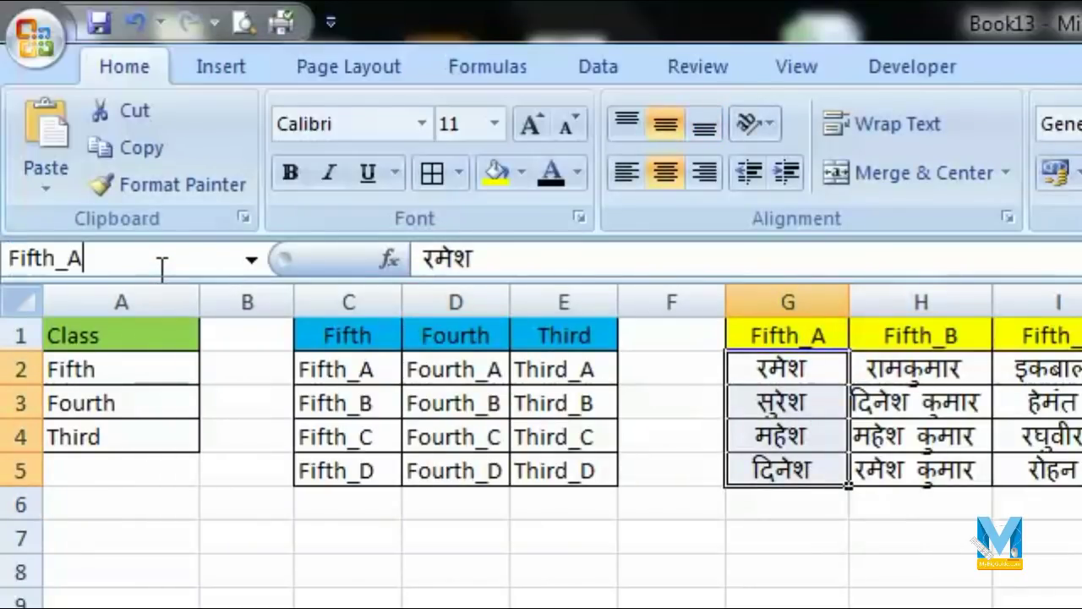
pyautogui.press('Return')
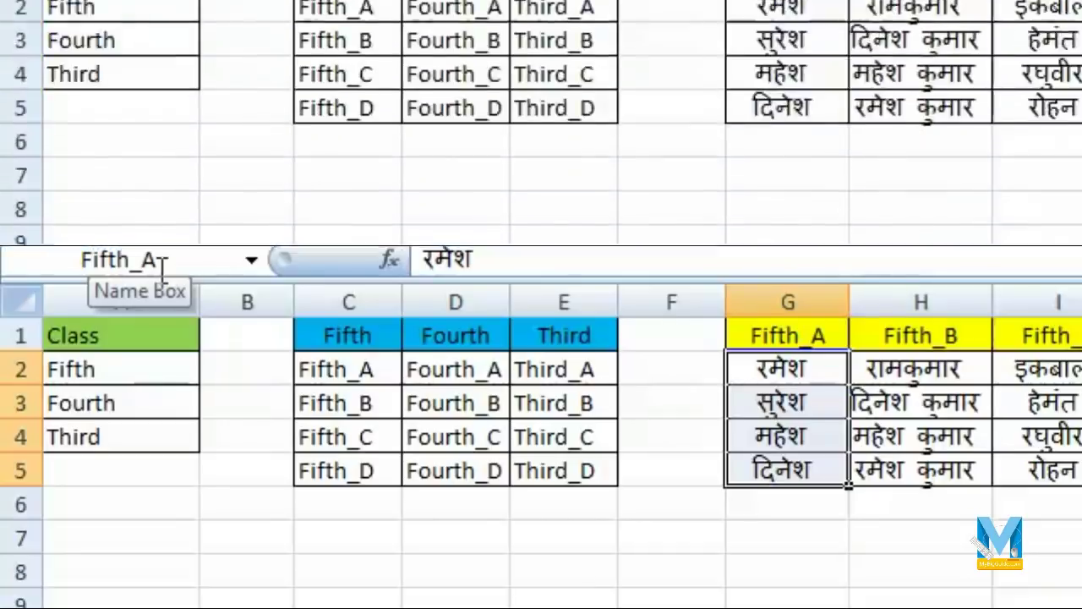
# Step: Jump to A11, select B7, and review all the defined names
pyautogui.click(162, 269)
pyautogui.write('A11')
pyautogui.press('Return')
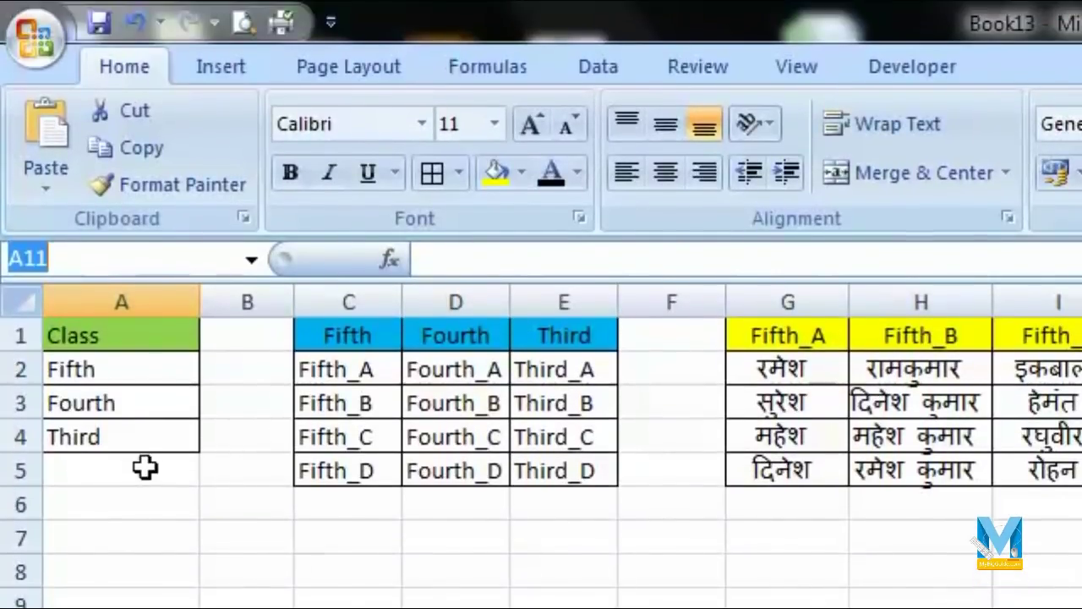
pyautogui.click(228, 534)
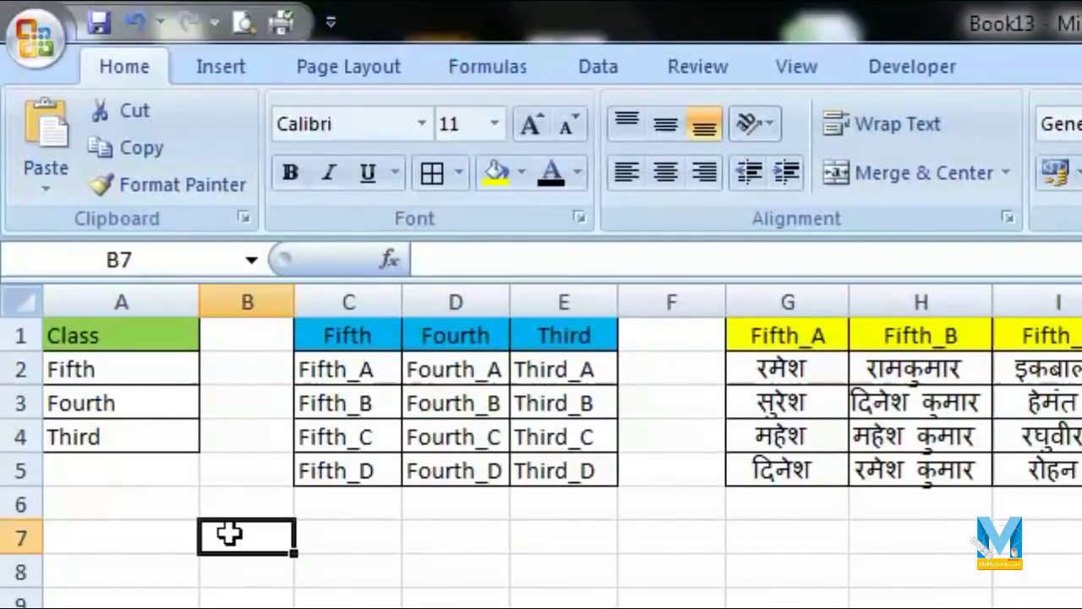
pyautogui.click(248, 261)
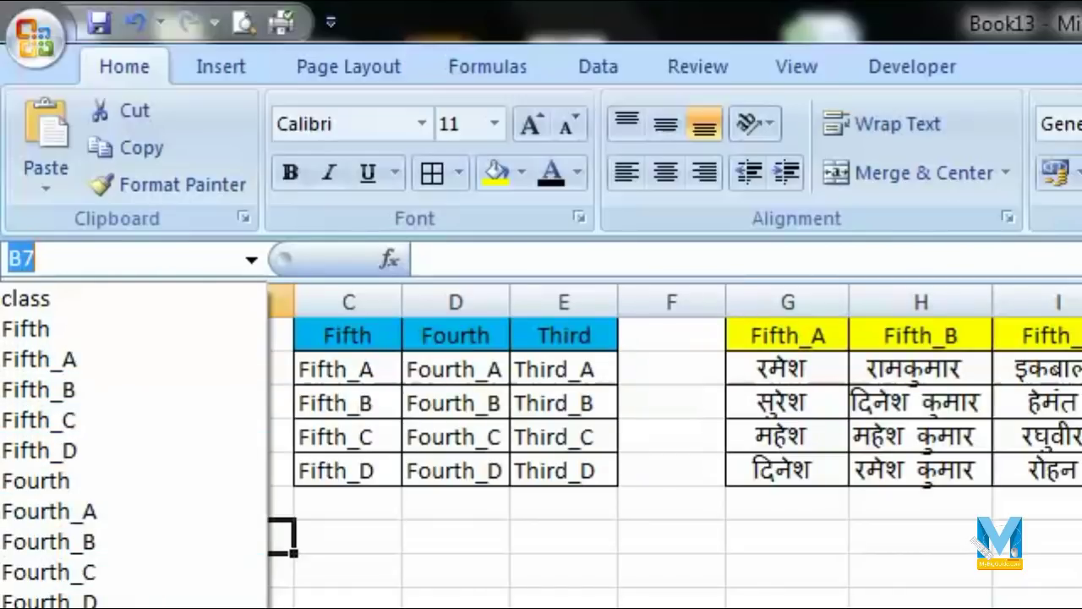
pyautogui.press('Escape')
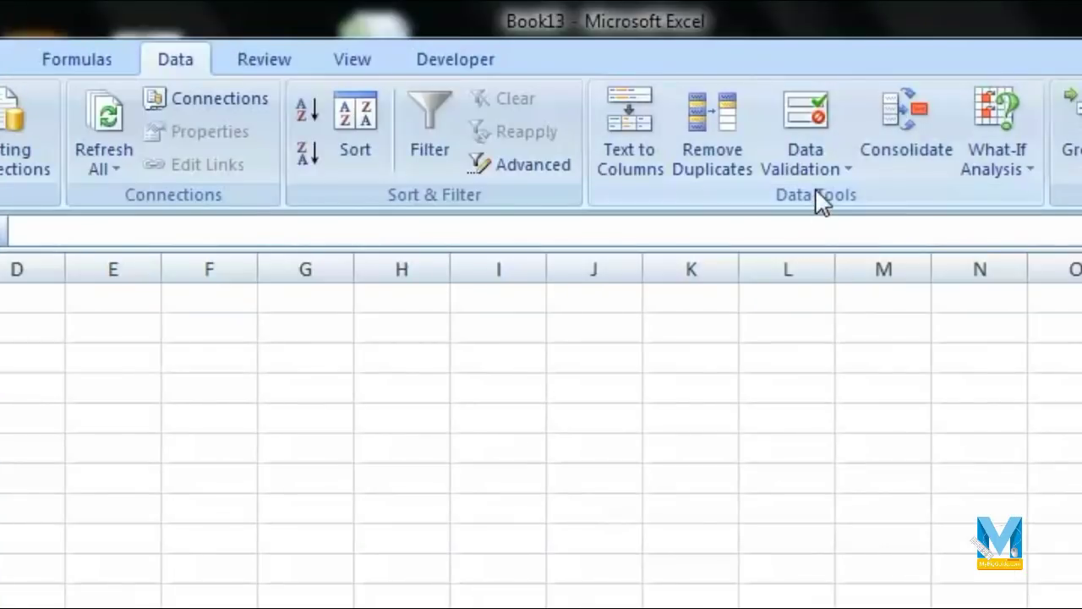
# Step: Give C4 list data validation with source =Class
pyautogui.click(817, 145)
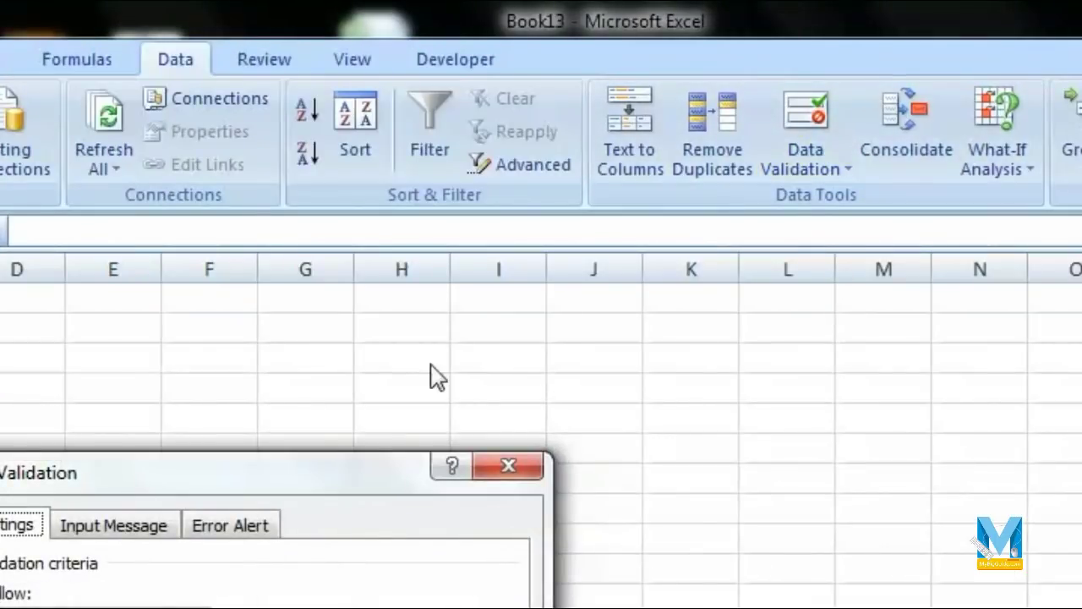
pyautogui.moveTo(256, 484); pyautogui.dragTo(374, 302)
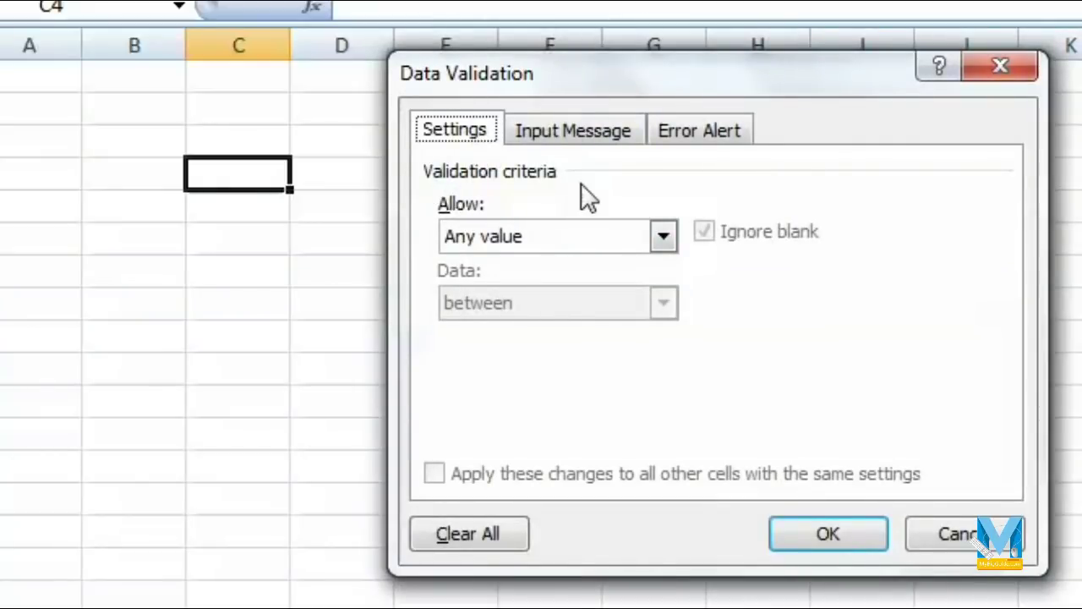
pyautogui.click(662, 235)
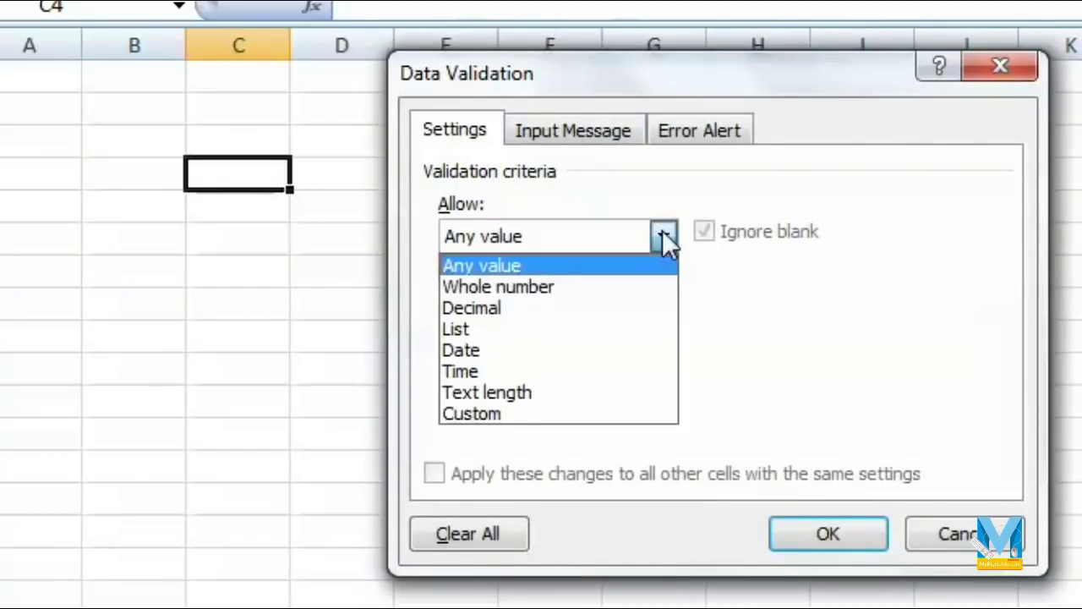
pyautogui.click(525, 330)
pyautogui.click(524, 365)
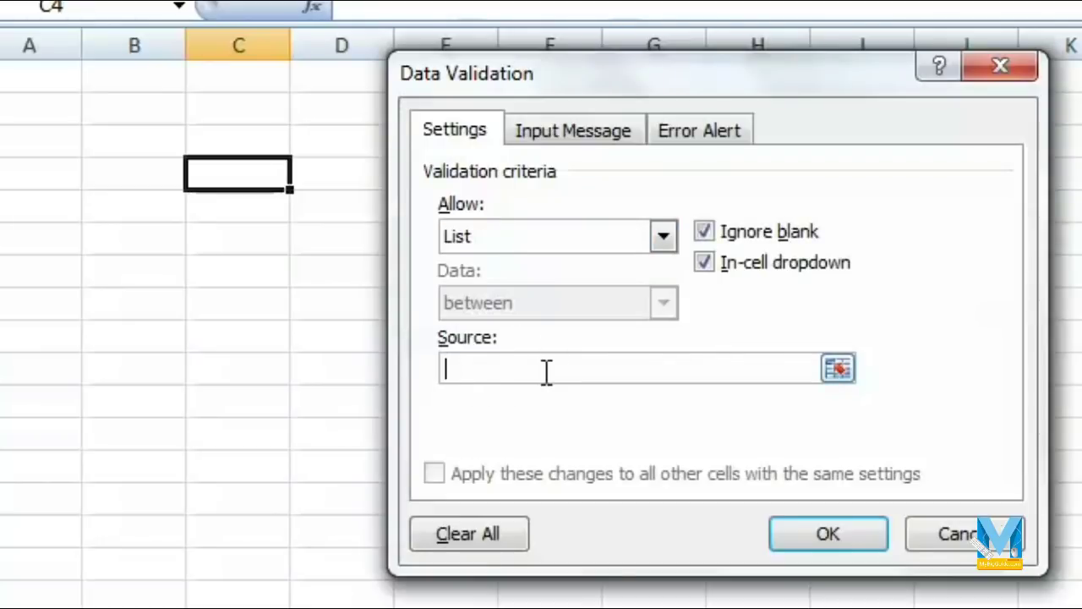
pyautogui.write('=Class')
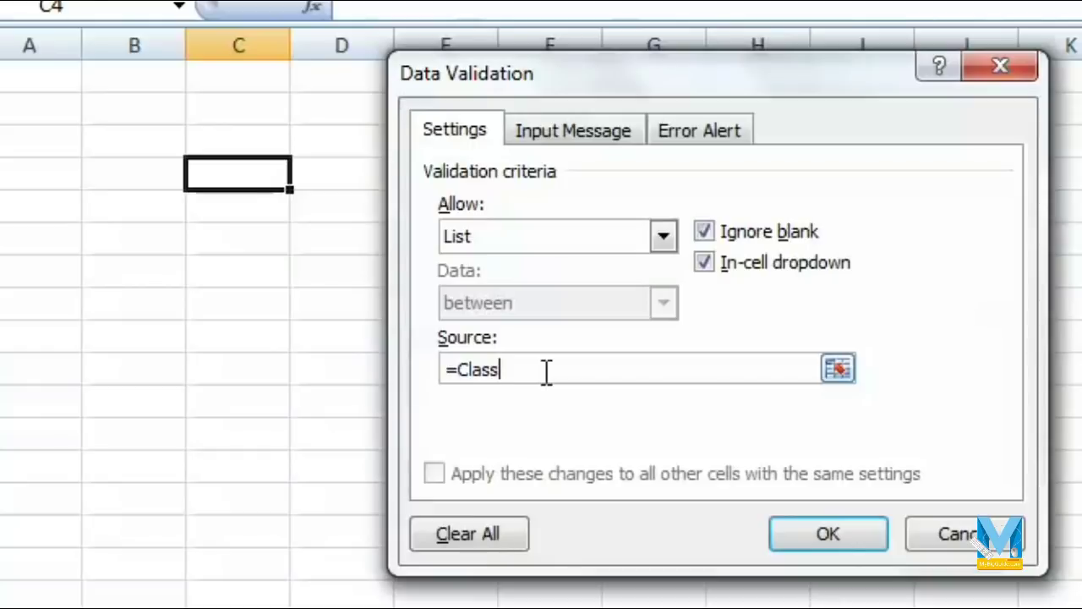
pyautogui.press('Return')
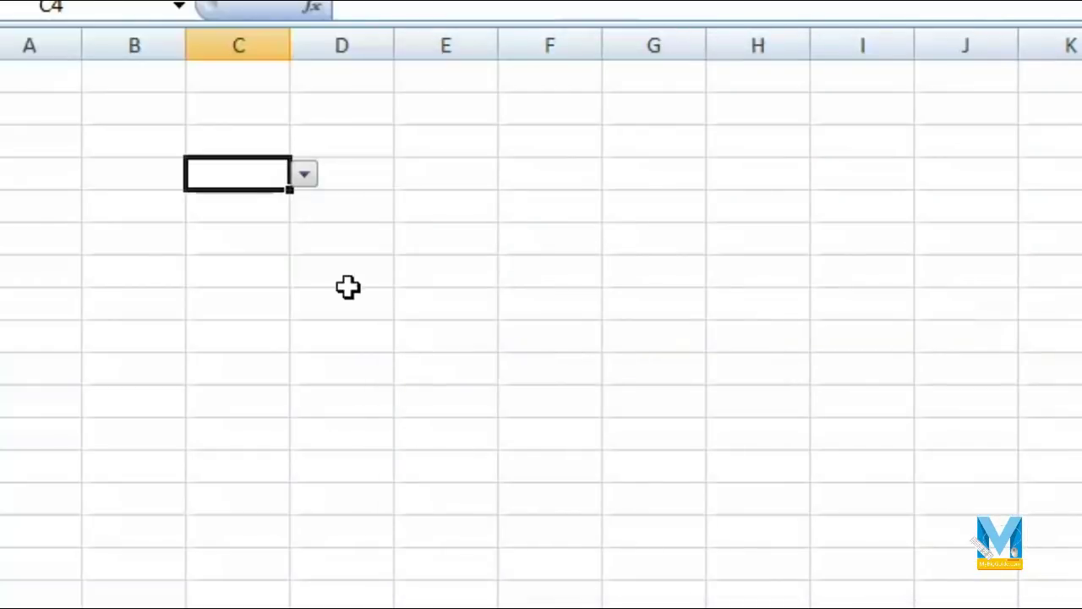
# Step: Choose Fourth from the C4 drop-down, then select E4
pyautogui.click(306, 176)
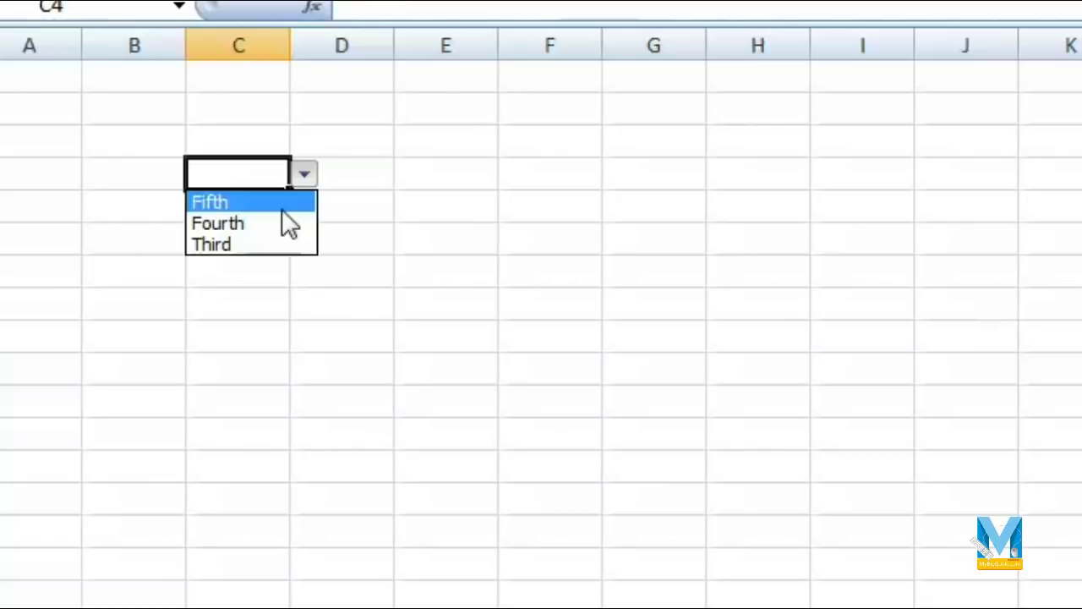
pyautogui.click(283, 218)
pyautogui.press('Tab')
pyautogui.press('Return')
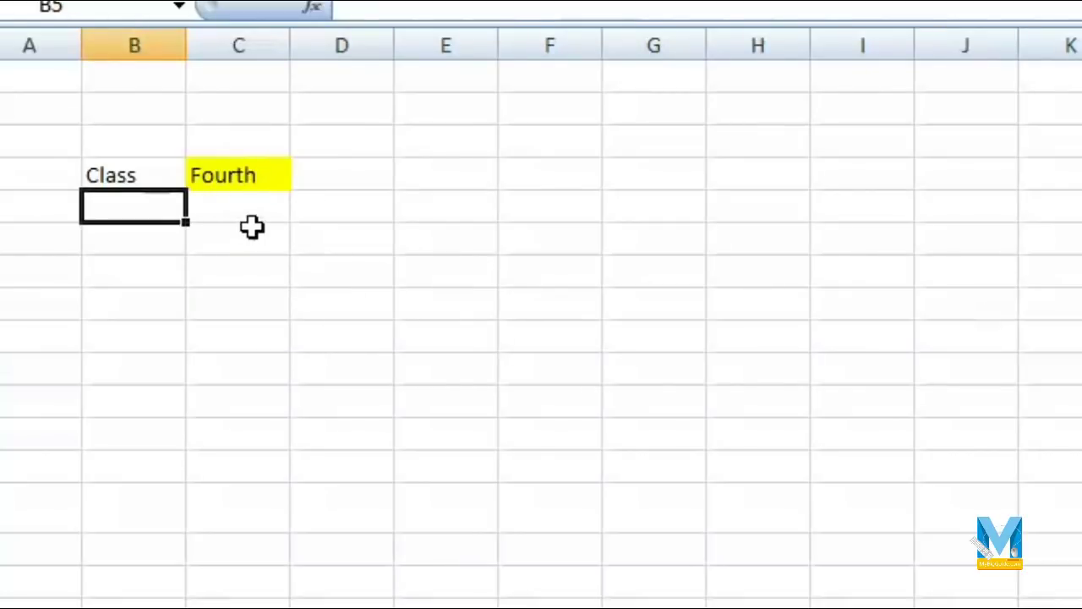
pyautogui.click(252, 213)
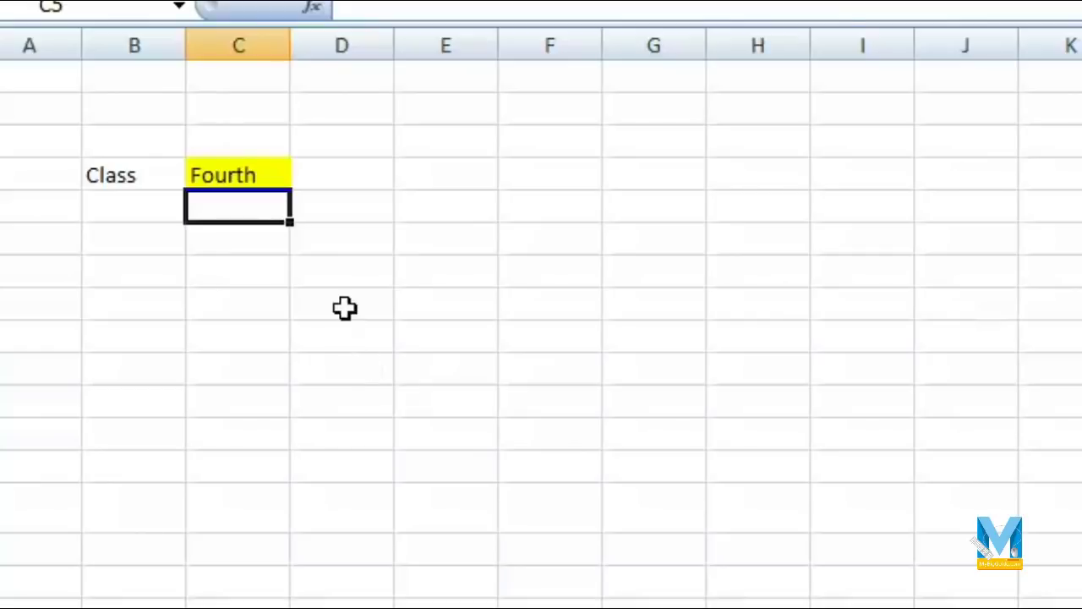
pyautogui.click(440, 181)
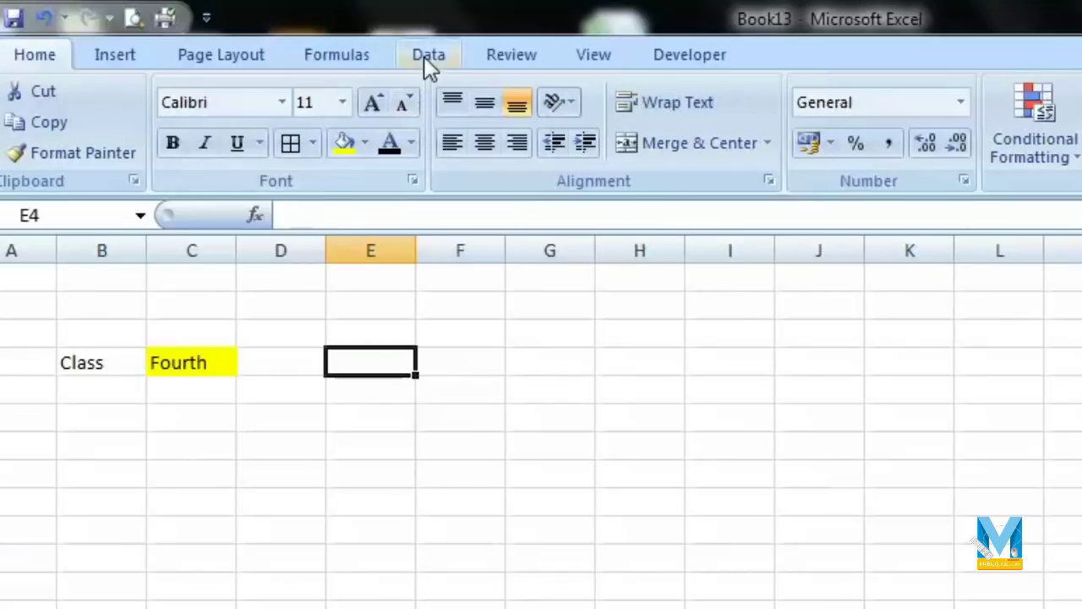
# Step: Add list validation =indirect($c4) to E4 and check it offers Fourth_A to Fourth_D
pyautogui.click(427, 55)
pyautogui.click(1017, 110)
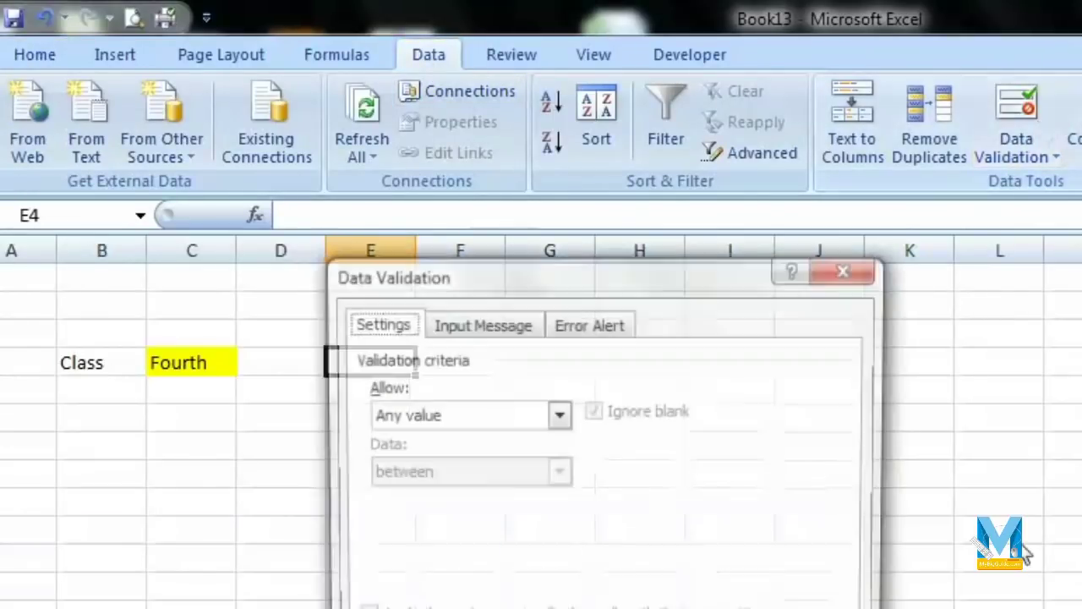
pyautogui.moveTo(700, 291); pyautogui.dragTo(898, 257)
pyautogui.click(756, 393)
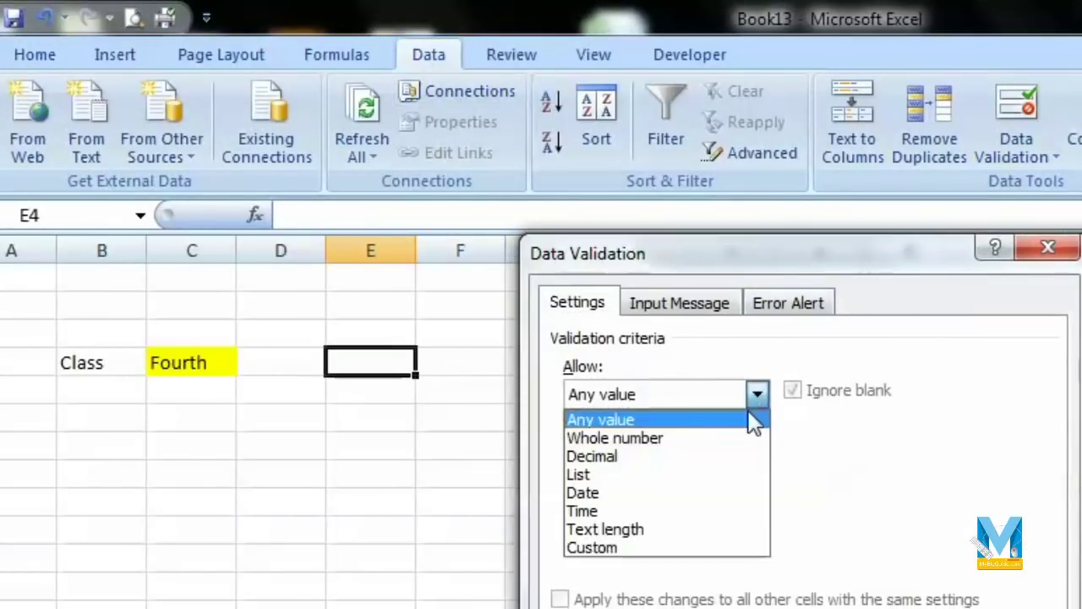
pyautogui.click(645, 473)
pyautogui.click(720, 511)
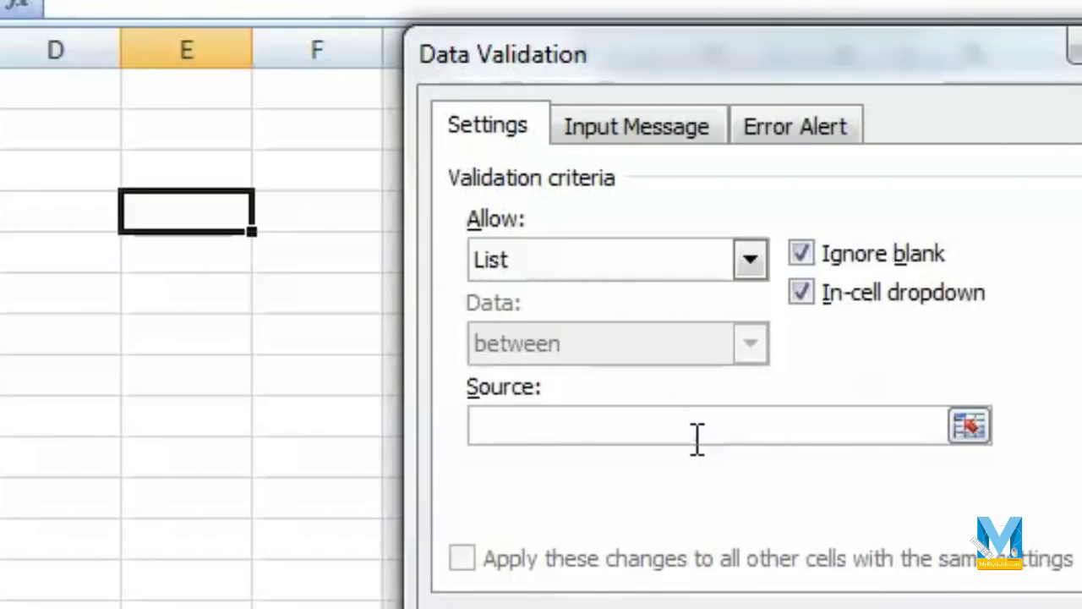
pyautogui.write('=i')
pyautogui.write('n')
pyautogui.write('direc')
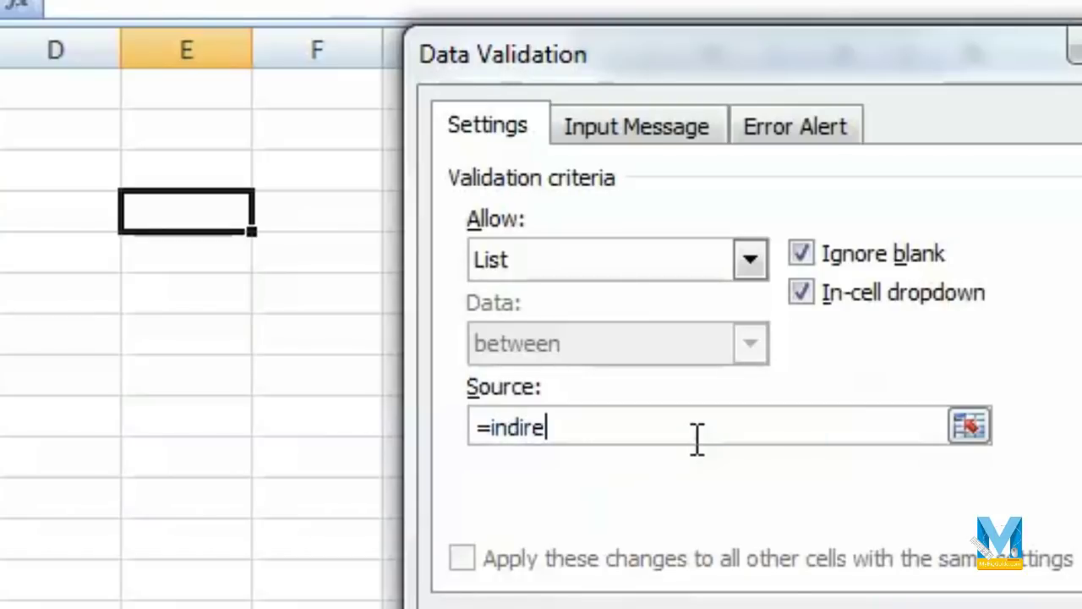
pyautogui.write('t')
pyautogui.write('(')
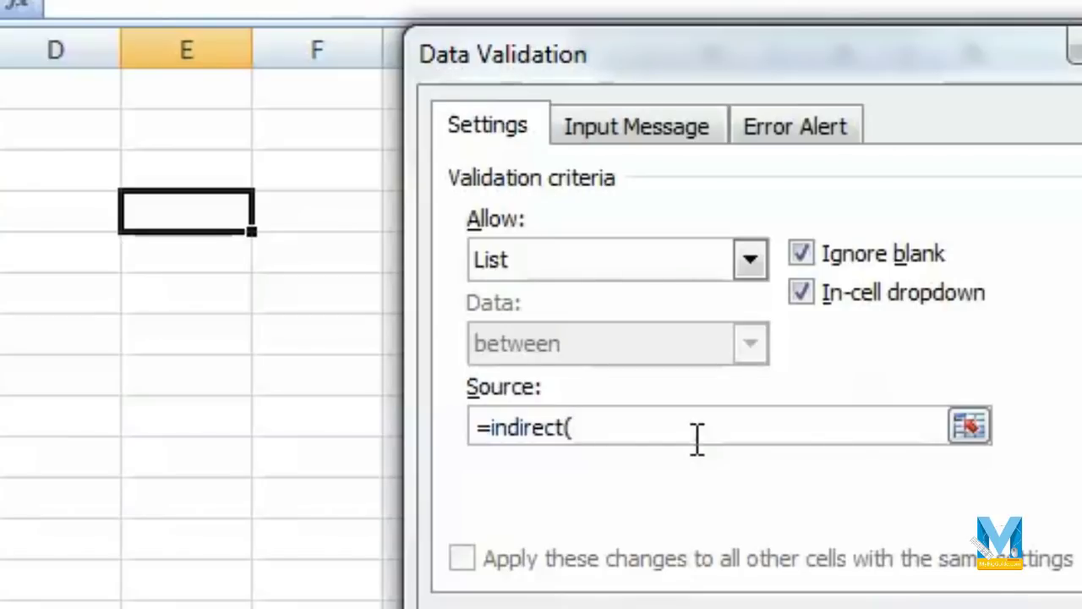
pyautogui.write('$')
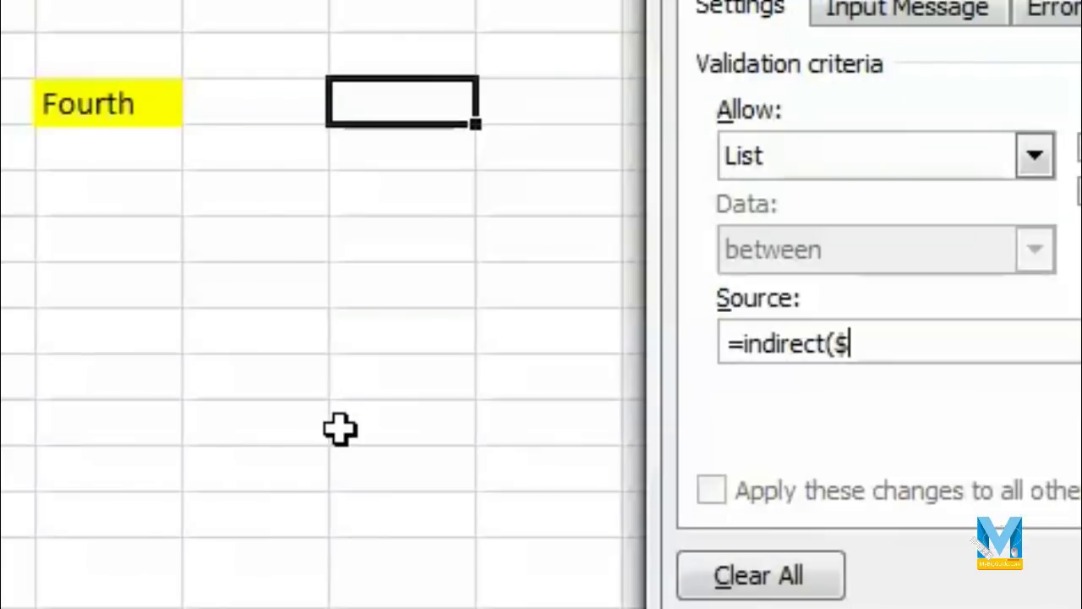
pyautogui.write('c')
pyautogui.write('4)')
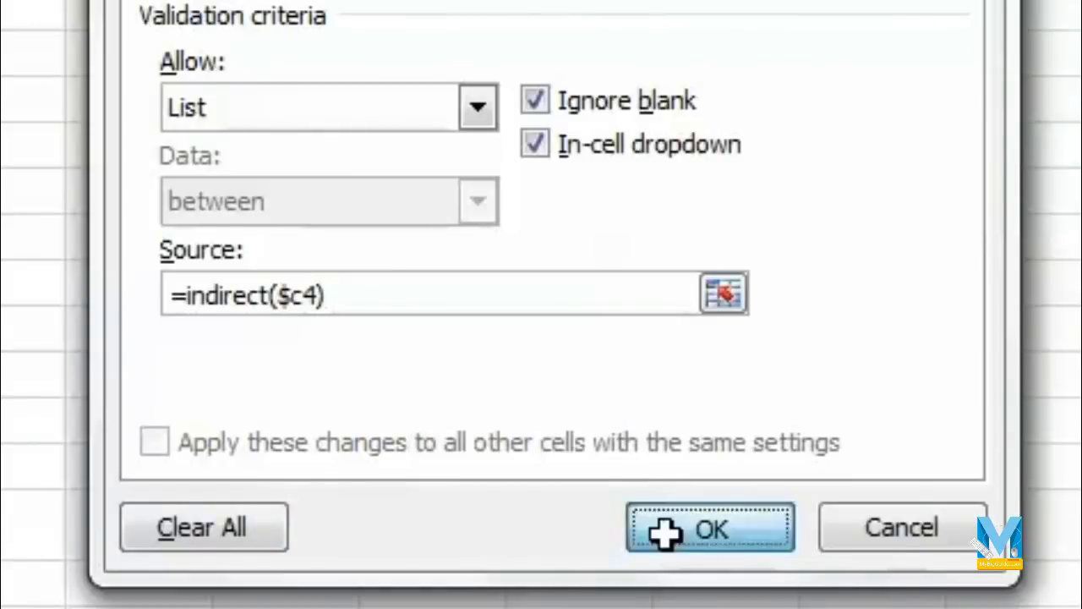
pyautogui.click(660, 529)
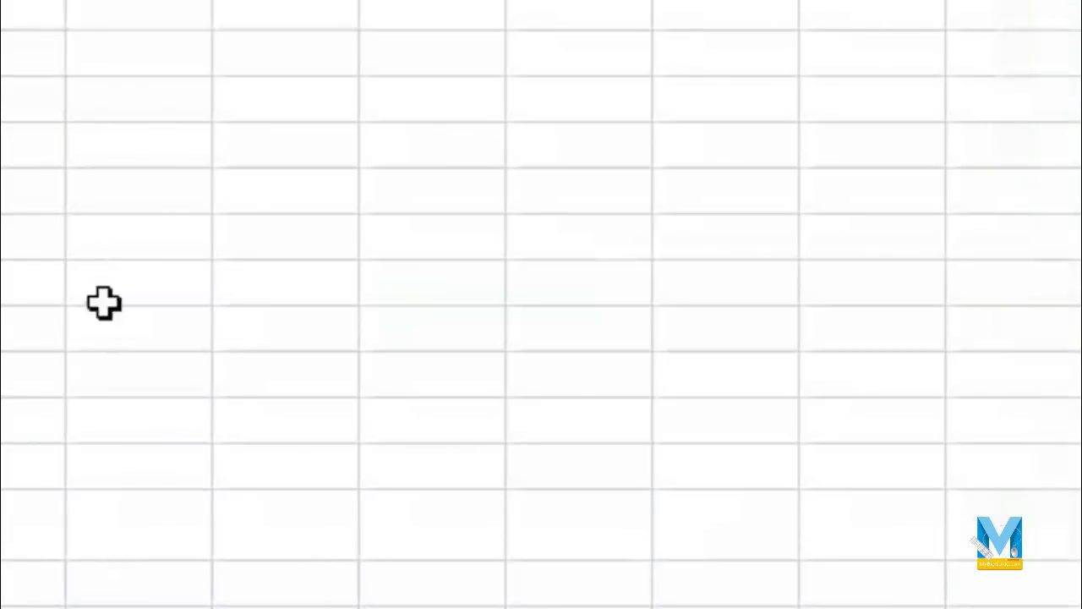
pyautogui.click(810, 232)
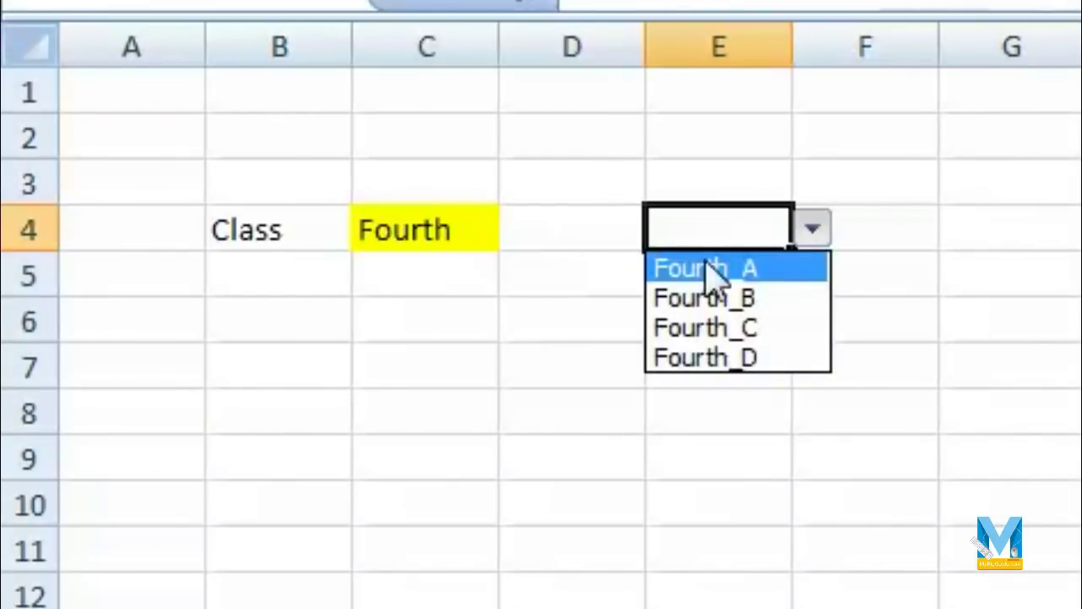
# Step: Pick section Fourth_B, then switch class to Fifth and pick section Fifth_C
pyautogui.click(786, 306)
pyautogui.click(457, 229)
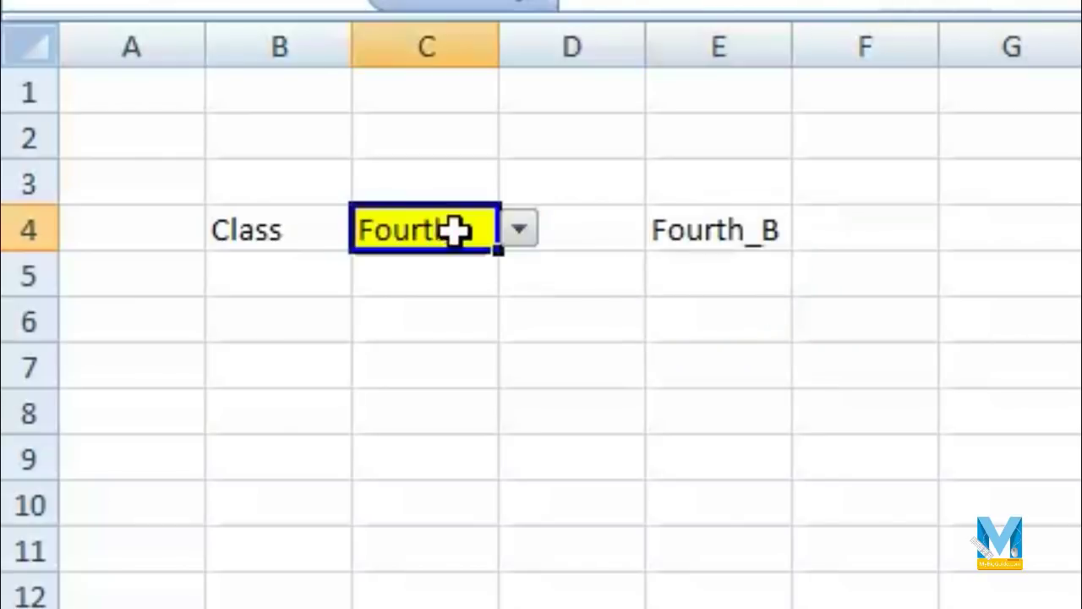
pyautogui.click(519, 239)
pyautogui.click(518, 268)
pyautogui.click(736, 239)
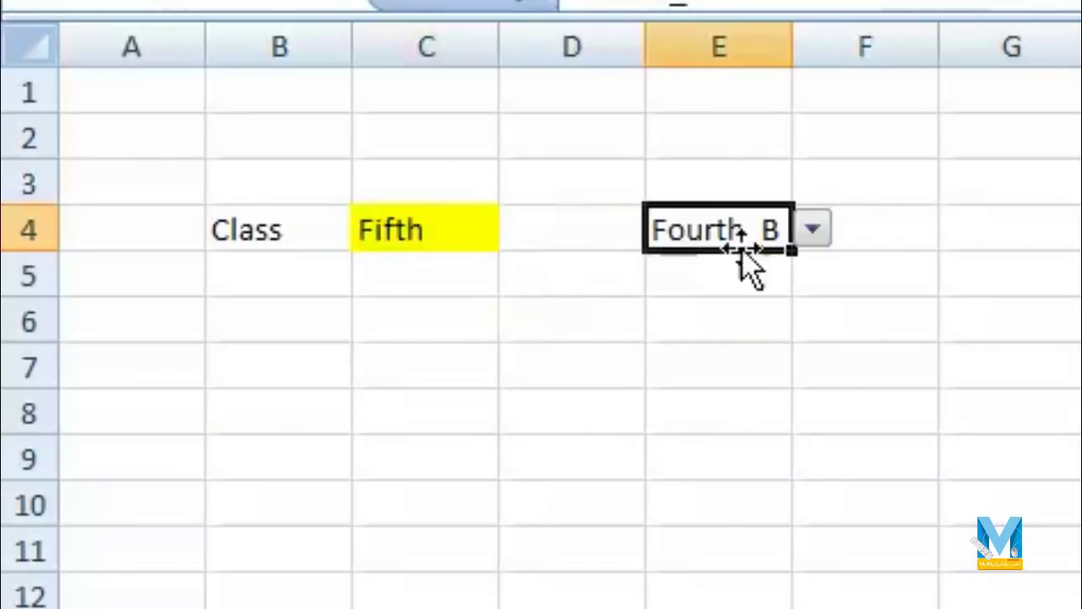
pyautogui.click(811, 230)
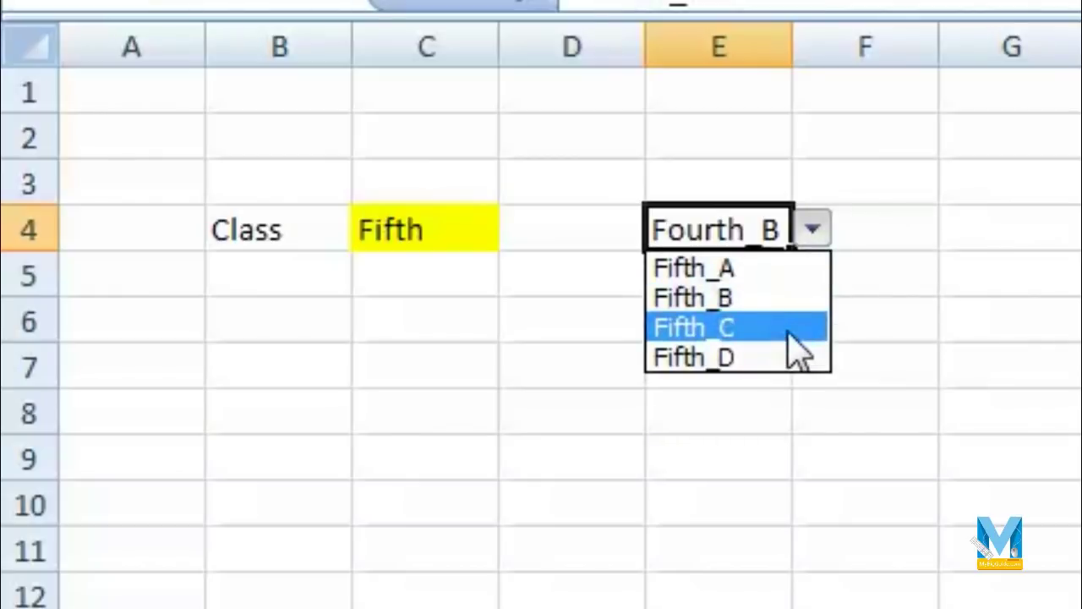
pyautogui.click(791, 329)
# Step: Switch class C4 to Third and pick section Third_B in E4
pyautogui.click(459, 227)
pyautogui.click(518, 231)
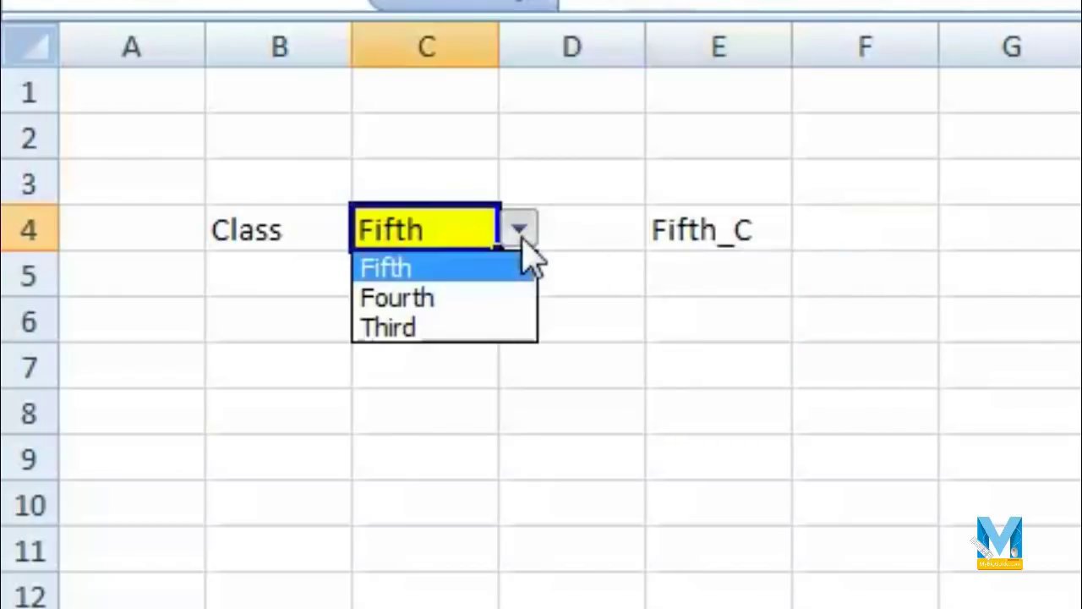
pyautogui.click(494, 330)
pyautogui.click(713, 267)
pyautogui.click(748, 227)
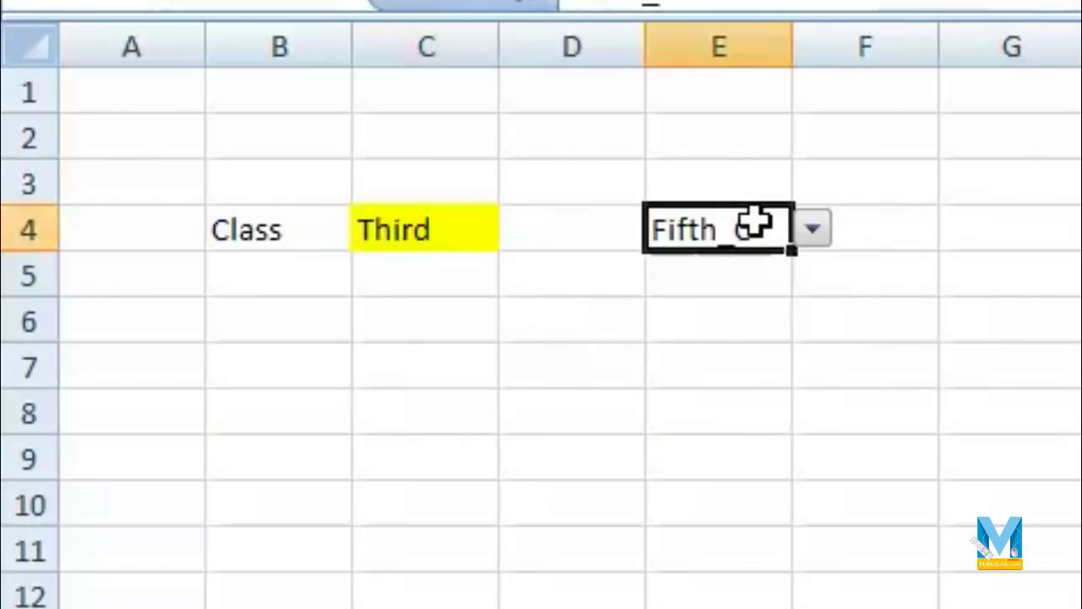
pyautogui.click(812, 230)
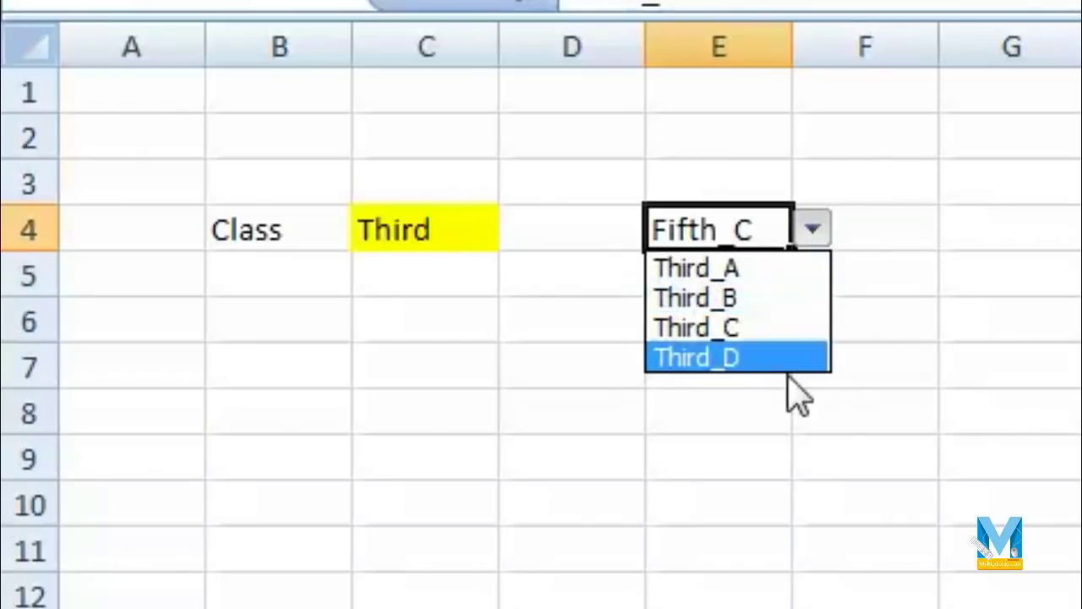
pyautogui.click(791, 297)
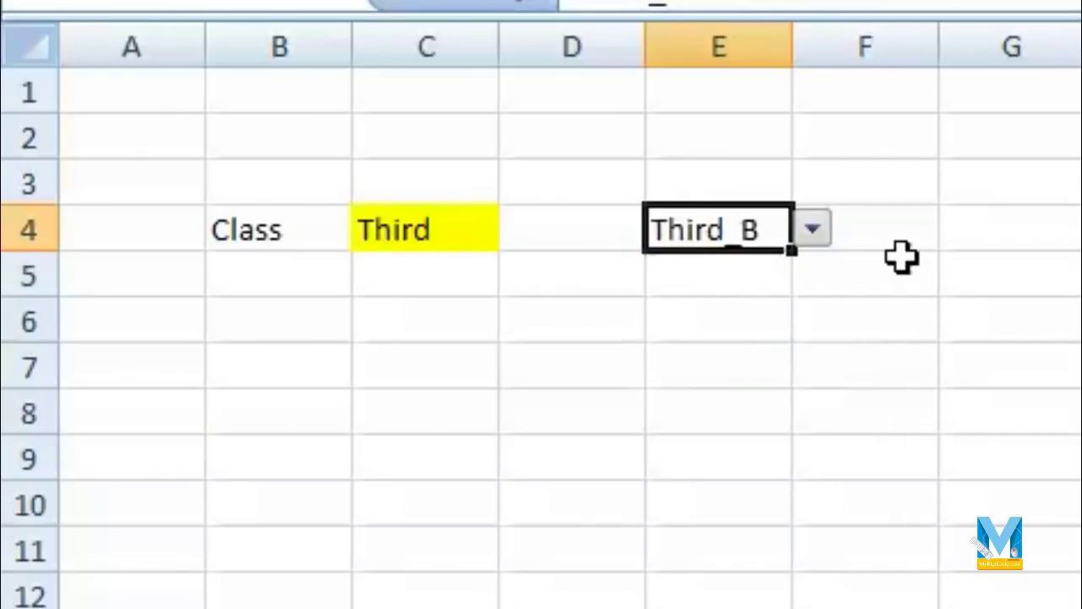
pyautogui.click(1023, 239)
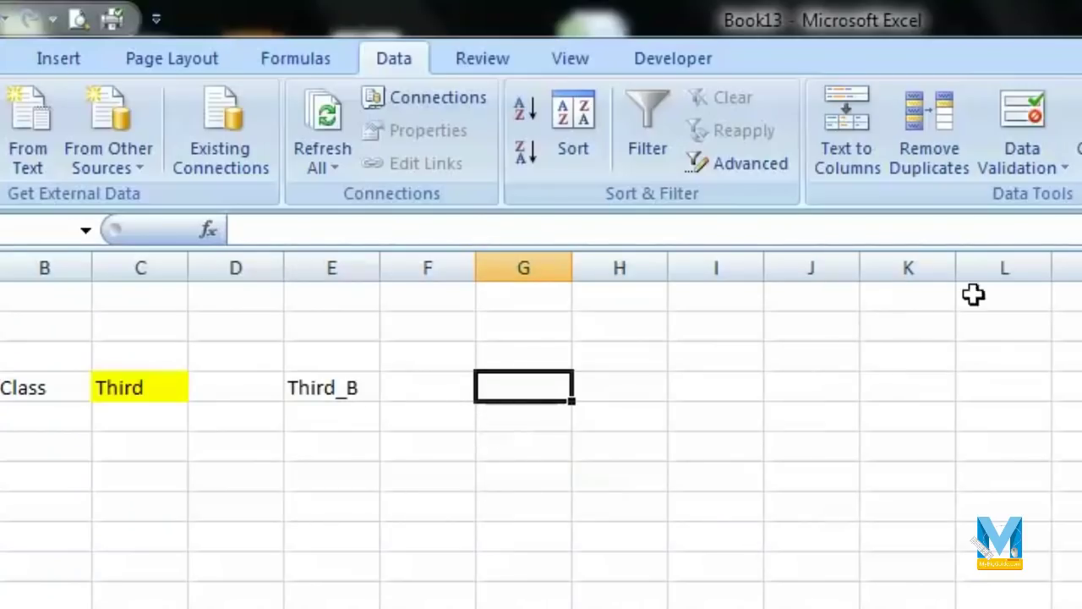
# Step: Give G4 list validation with source =indirect($e4) and view the Third_B student names
pyautogui.click(1025, 131)
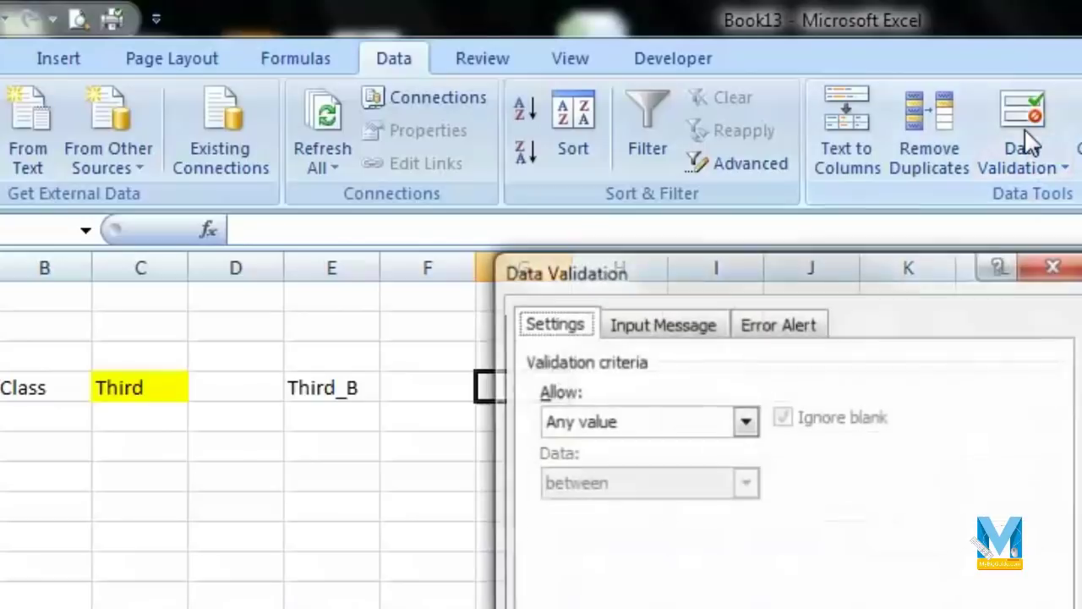
pyautogui.click(623, 427)
pyautogui.click(614, 507)
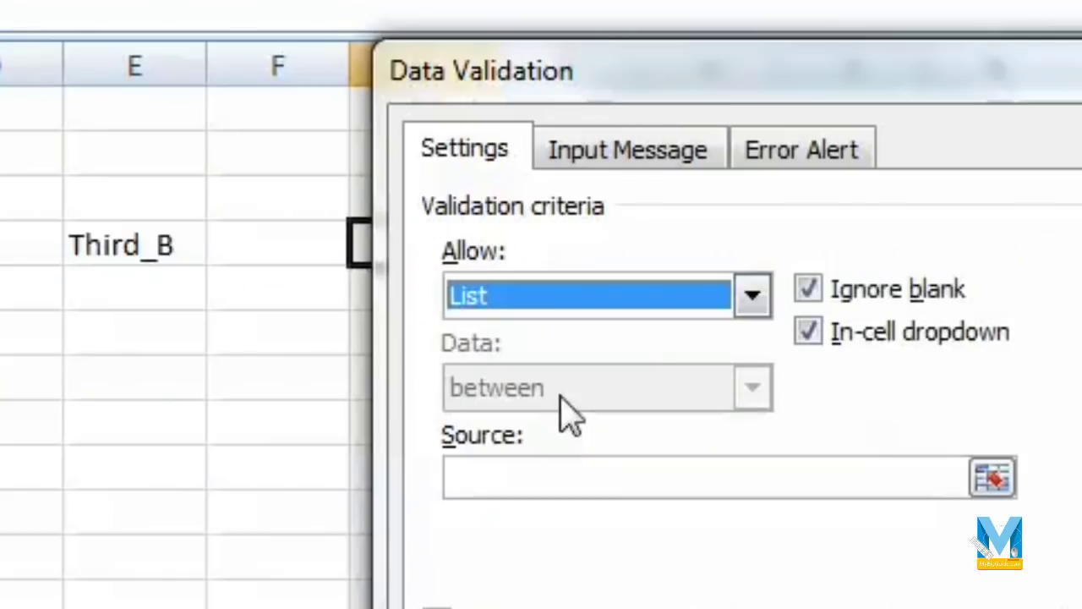
pyautogui.click(622, 535)
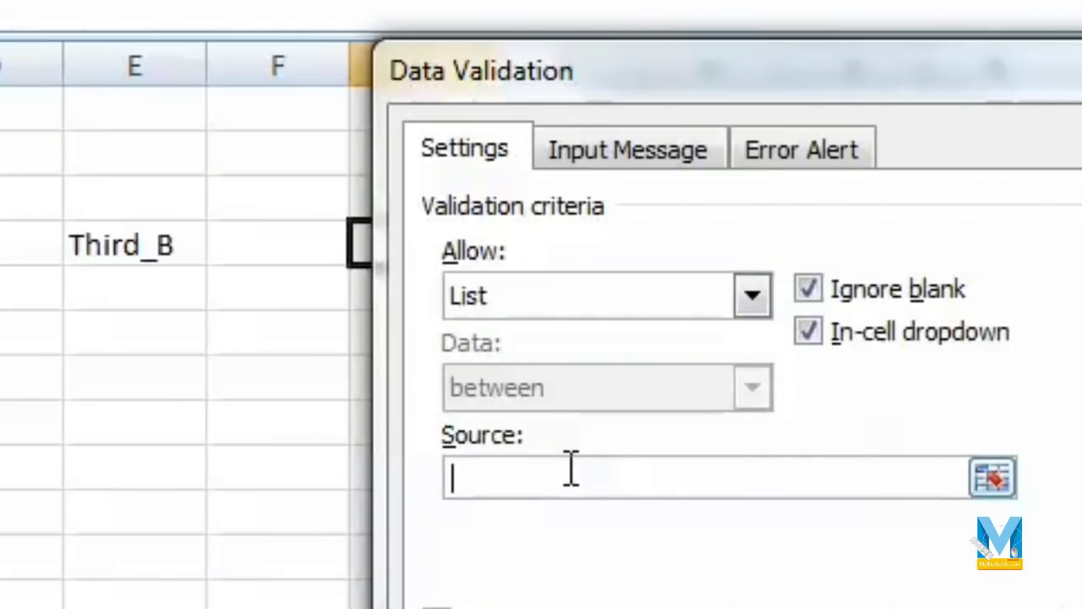
pyautogui.write('=')
pyautogui.write('i')
pyautogui.write('ndi')
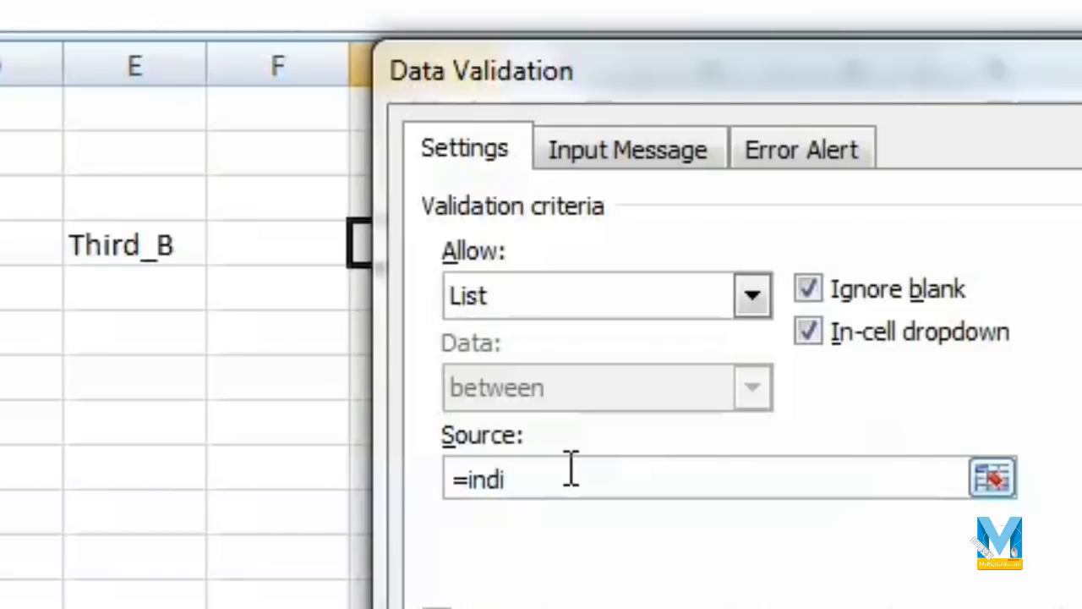
pyautogui.write('rect')
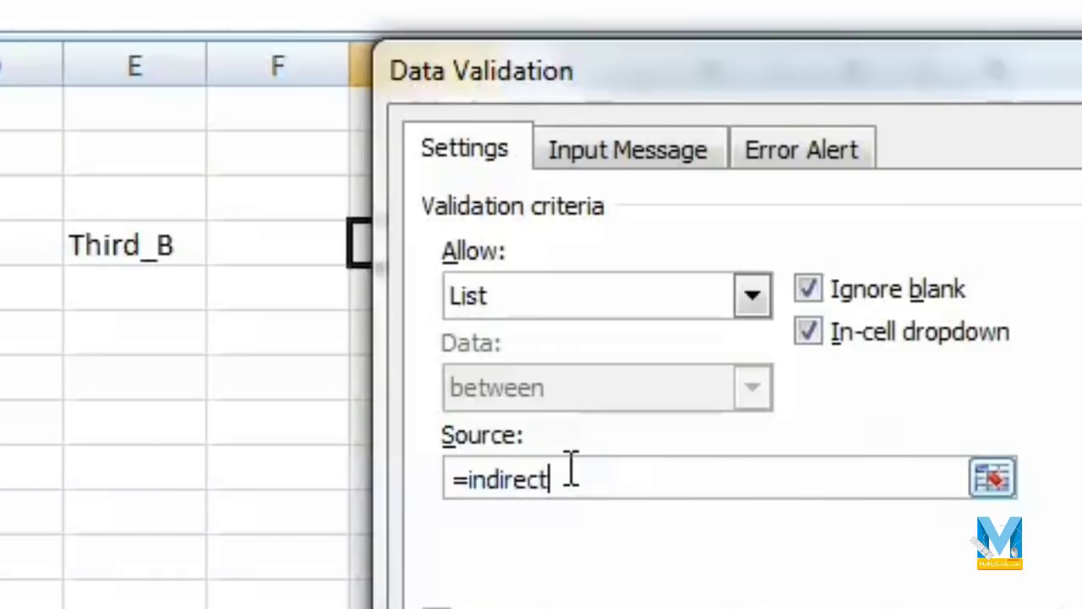
pyautogui.write('(')
pyautogui.write('$')
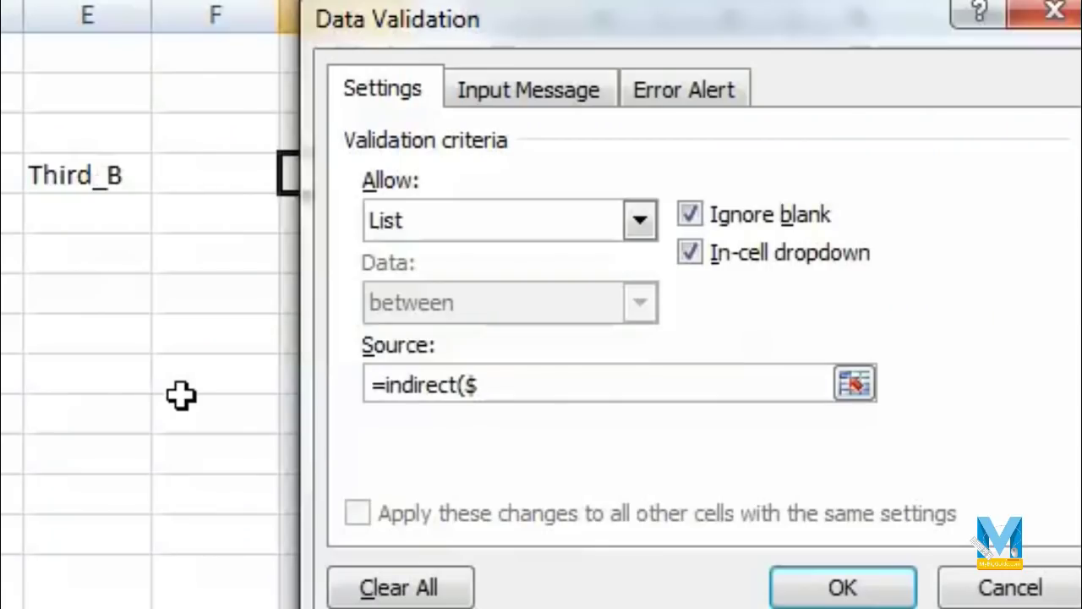
pyautogui.write('e4')
pyautogui.click(841, 585)
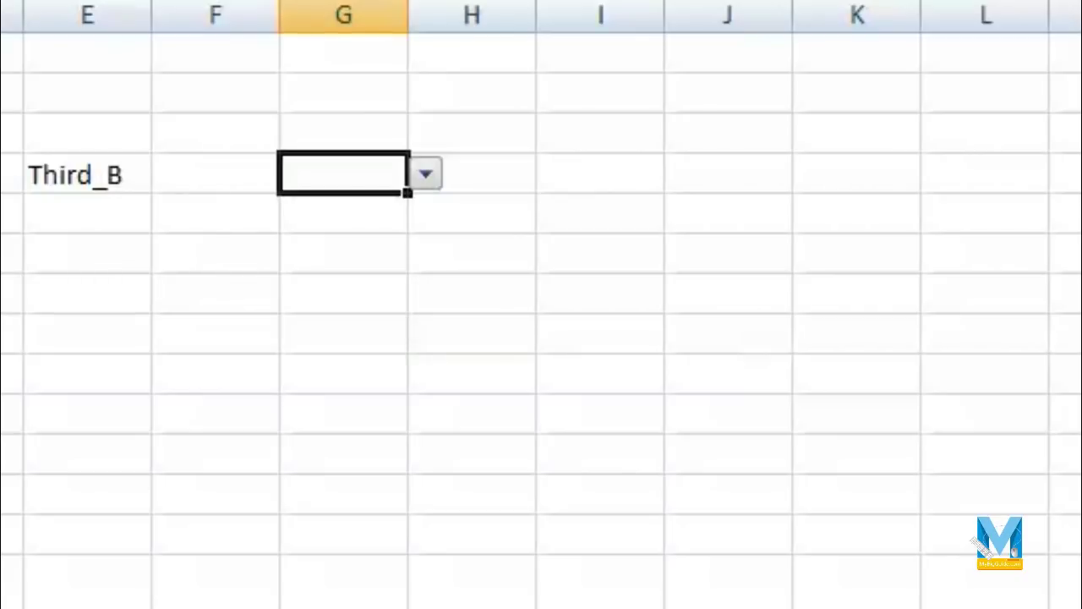
pyautogui.click(425, 177)
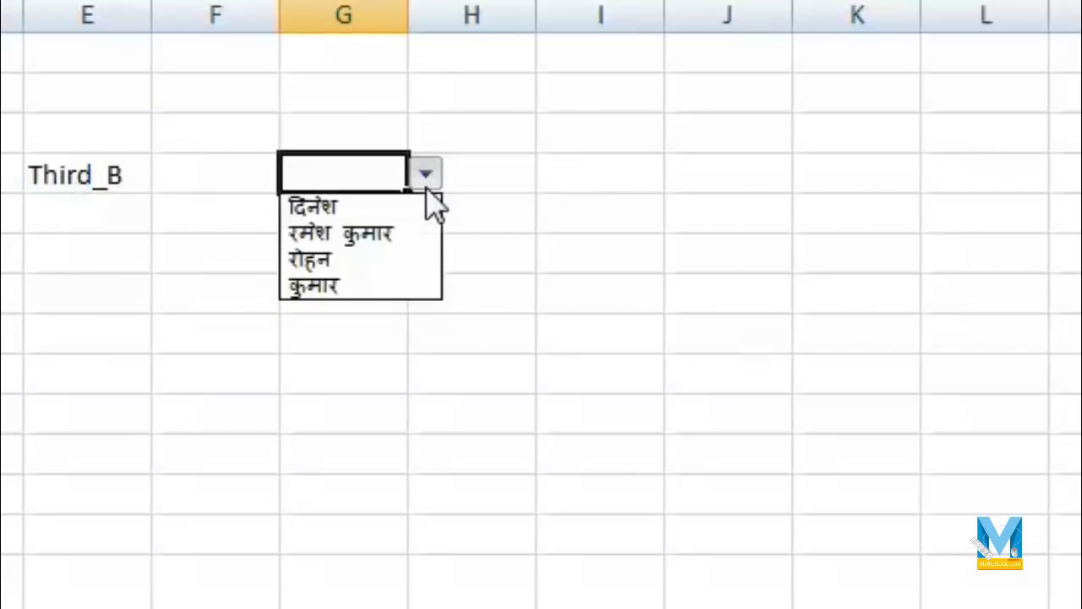
# Step: Pick a Third_B student in G4, then set class Fifth, section Fifth_A and pick a student
pyautogui.click(385, 235)
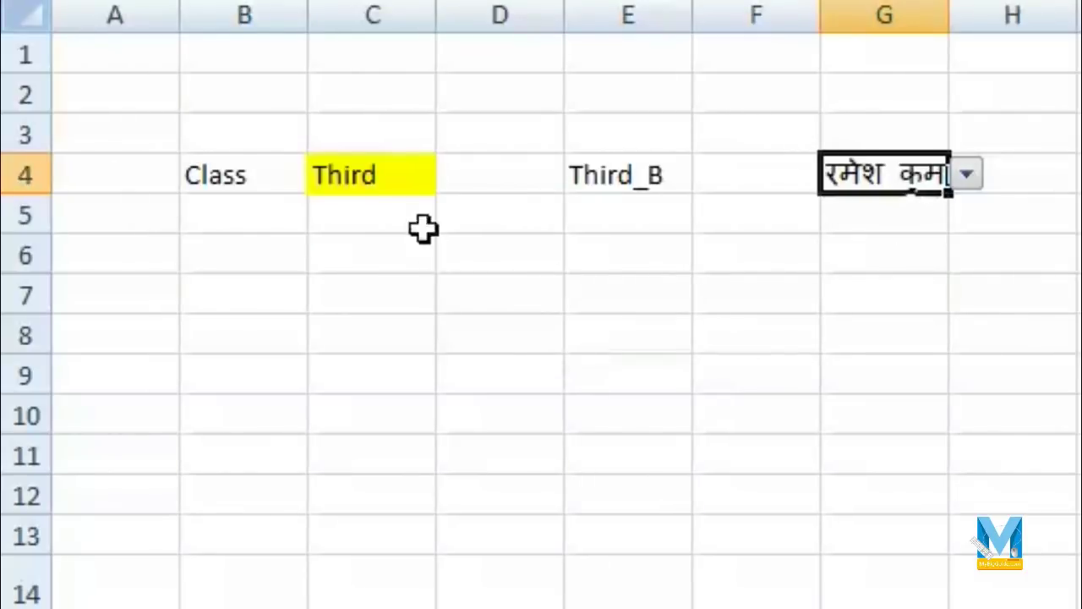
pyautogui.click(412, 175)
pyautogui.click(454, 175)
pyautogui.click(438, 209)
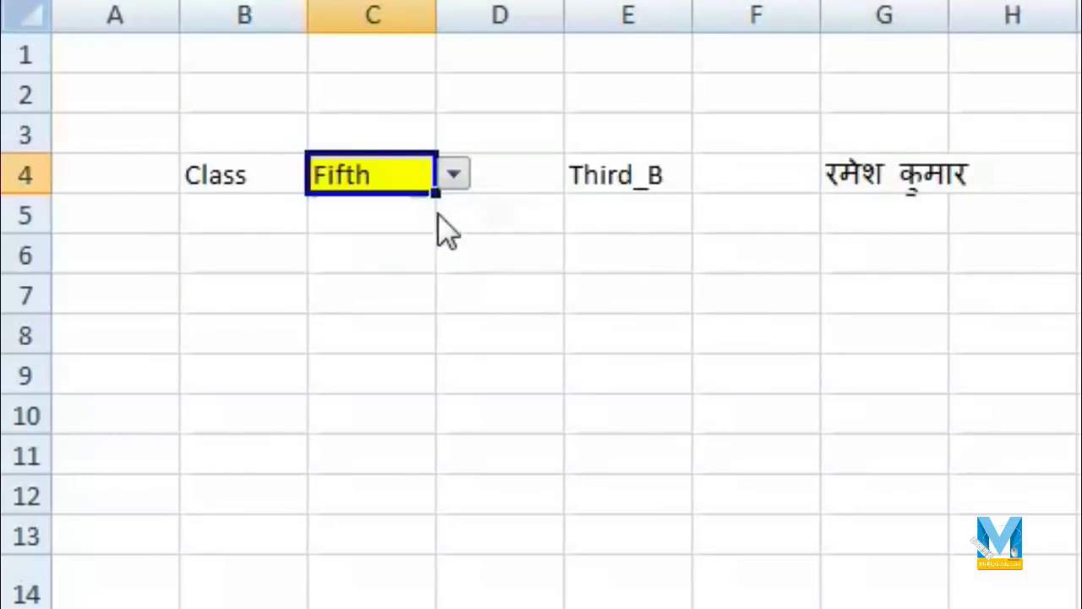
pyautogui.click(642, 190)
pyautogui.click(713, 175)
pyautogui.click(606, 206)
pyautogui.click(921, 186)
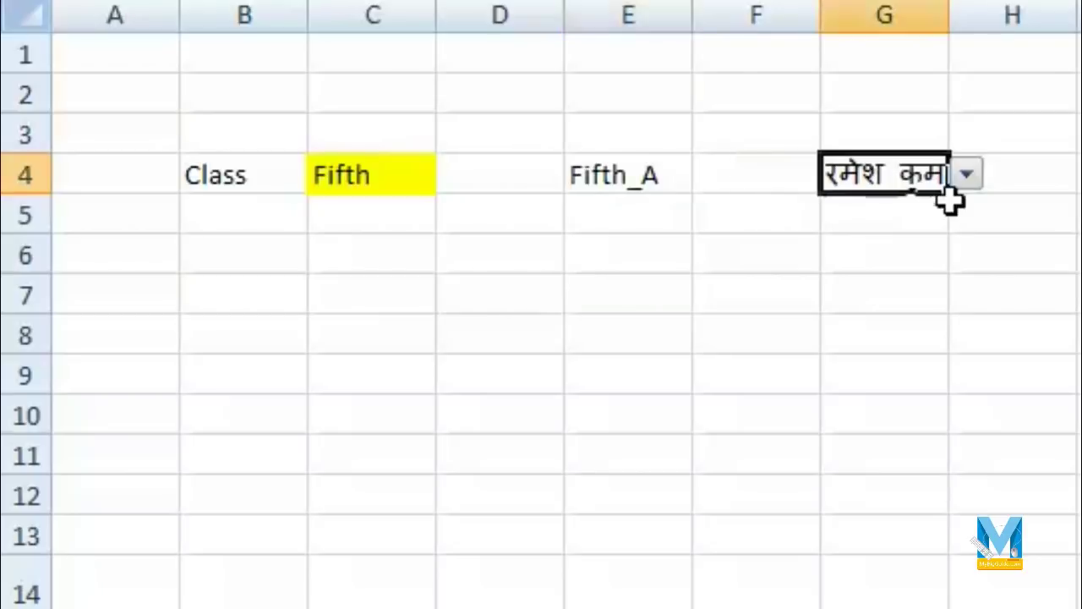
pyautogui.click(974, 175)
pyautogui.click(924, 188)
pyautogui.click(967, 175)
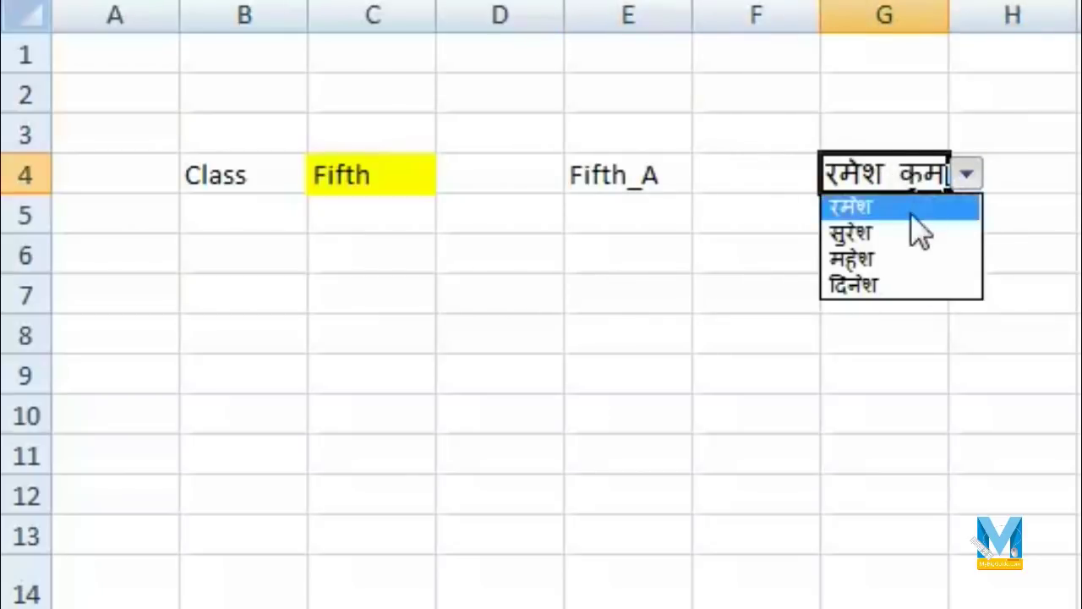
pyautogui.click(879, 258)
# Step: Change the section to Fifth_B and choose a Fifth_B student in G4
pyautogui.click(657, 181)
pyautogui.click(712, 175)
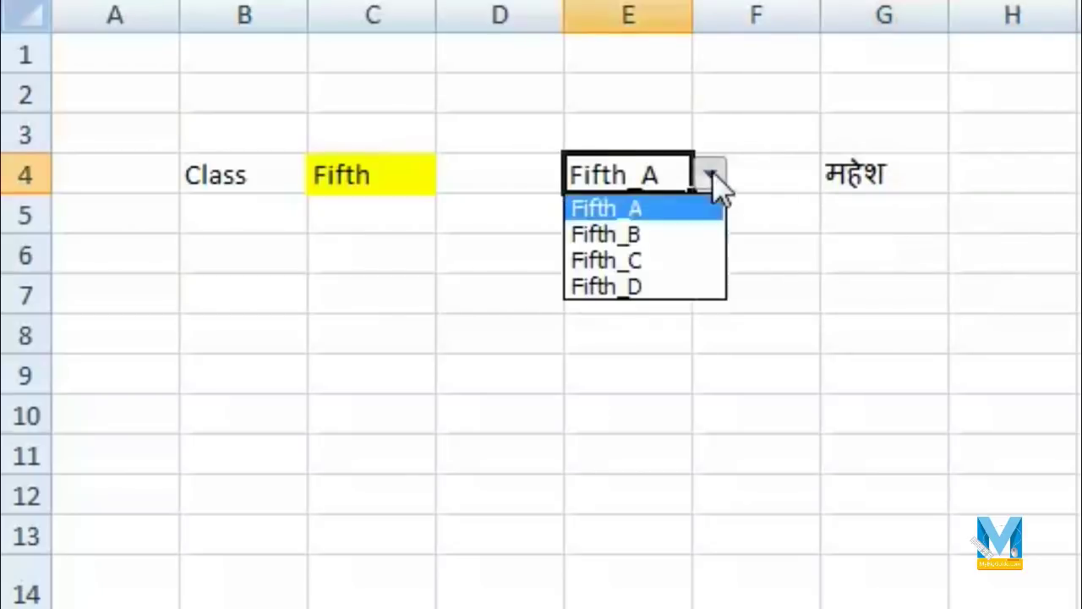
pyautogui.click(668, 237)
pyautogui.click(894, 178)
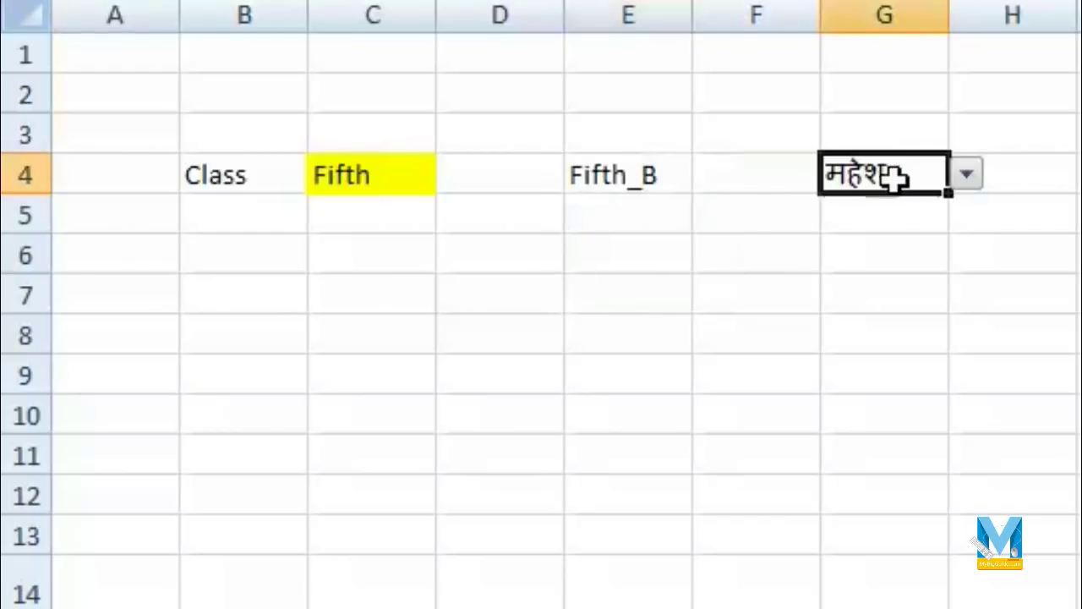
pyautogui.click(966, 175)
pyautogui.click(943, 256)
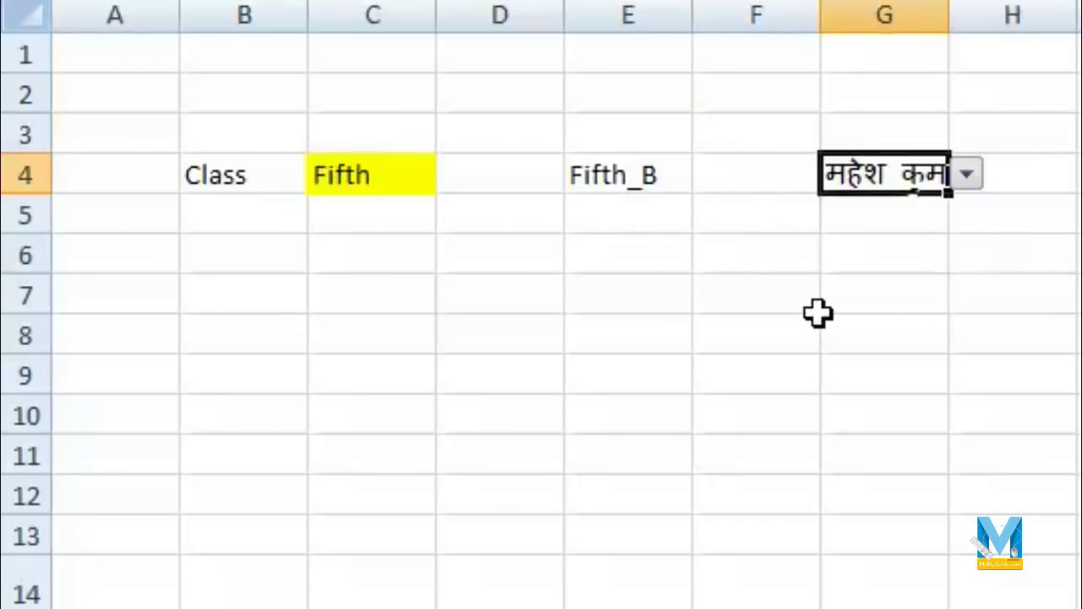